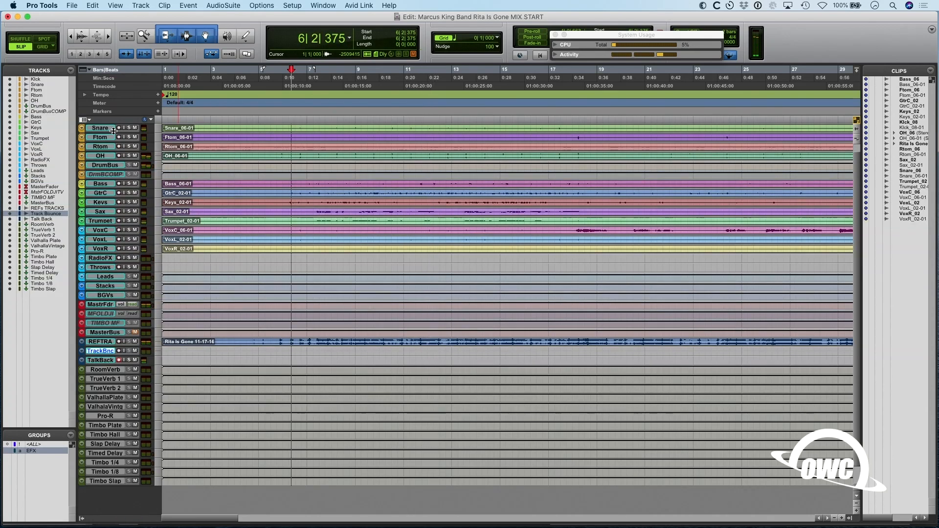
# - Increase the height of all tracks in the Edit window and show most of the song's timeline
pyautogui.moveTo(113, 131); pyautogui.dragTo(117, 144)
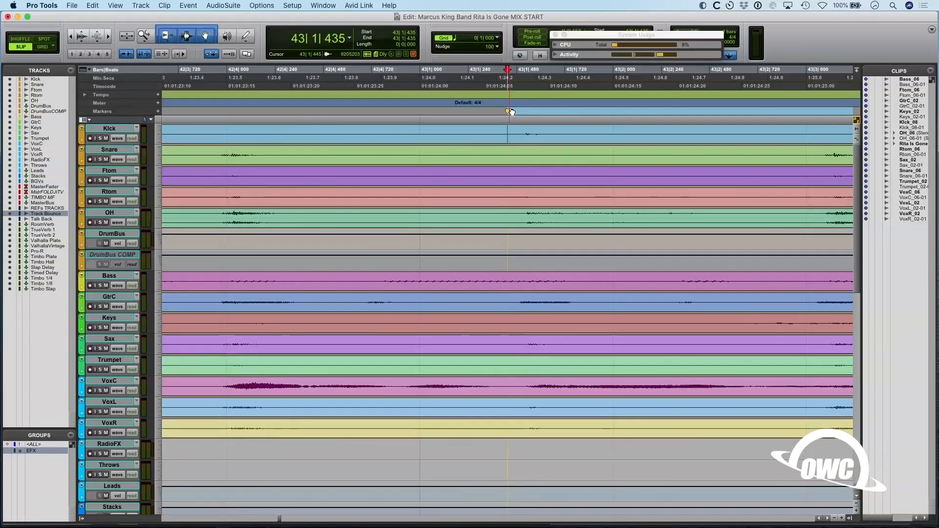
pyautogui.moveTo(511, 112); pyautogui.dragTo(528, 112)
pyautogui.press('r')
pyautogui.press('r')
pyautogui.press('r')
pyautogui.press('r')
pyautogui.press('r')
pyautogui.press('r')
pyautogui.press('r')
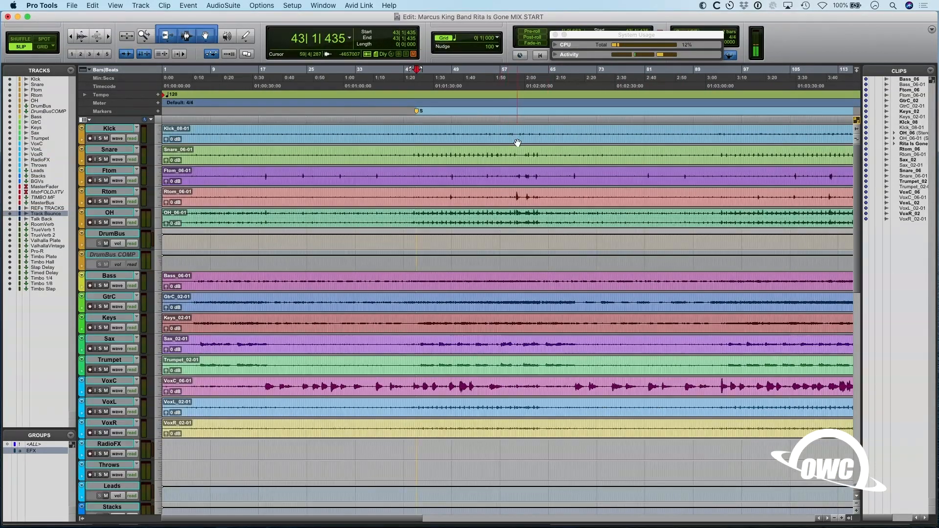
# - Play the song from bar 58 and add a marker named E in bar 63, where the section ends
pyautogui.press('space')
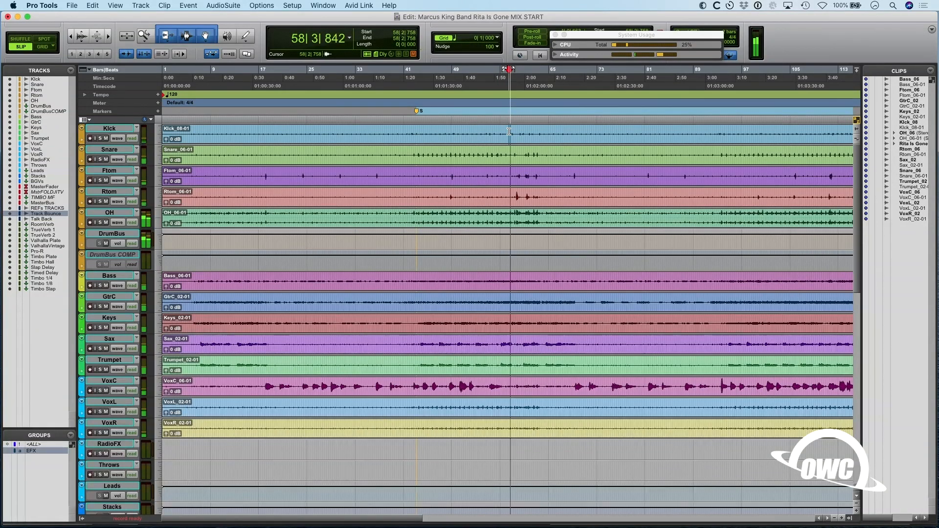
pyautogui.press('t')
pyautogui.press('t')
pyautogui.press('t')
pyautogui.press('r')
pyautogui.press('r')
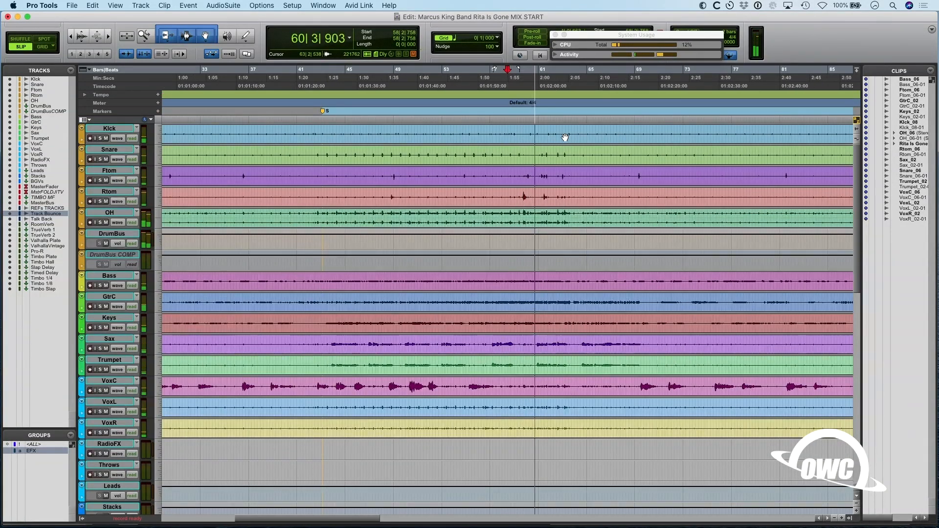
pyautogui.press('t')
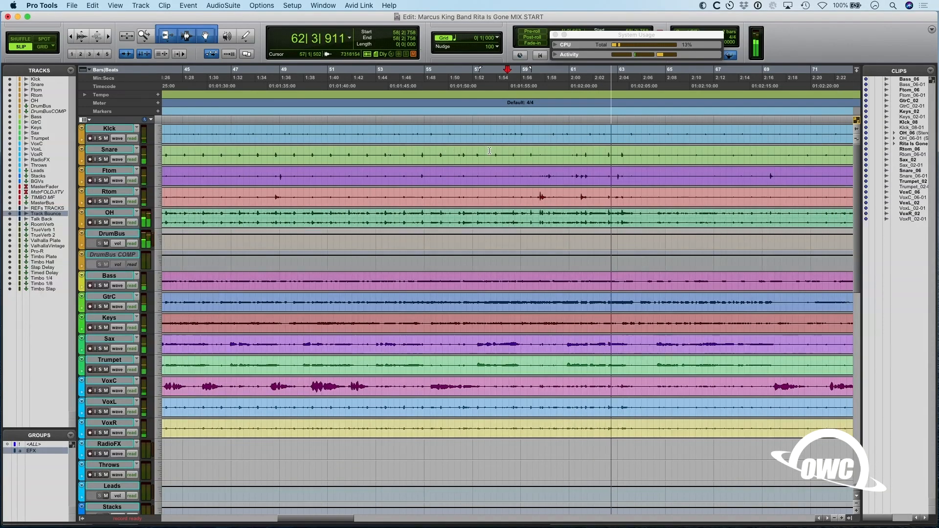
pyautogui.press('KP_Enter')
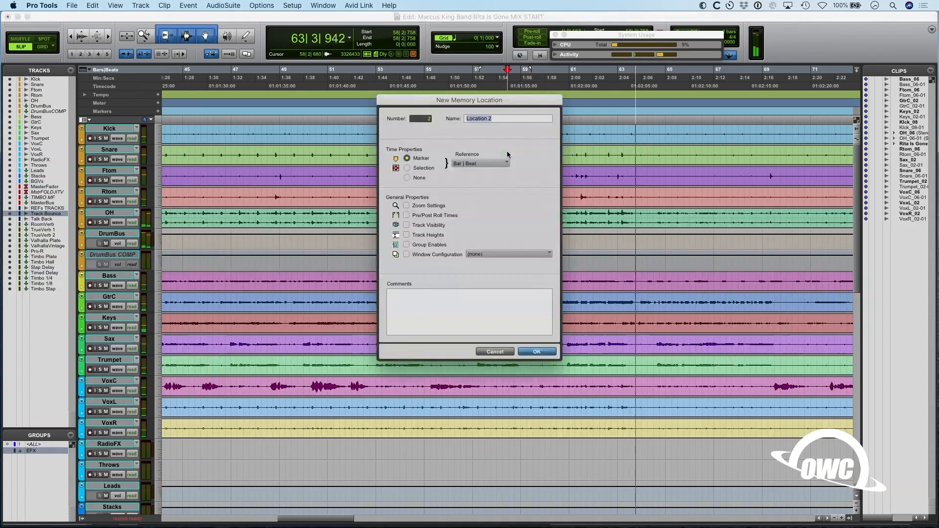
pyautogui.write('R')
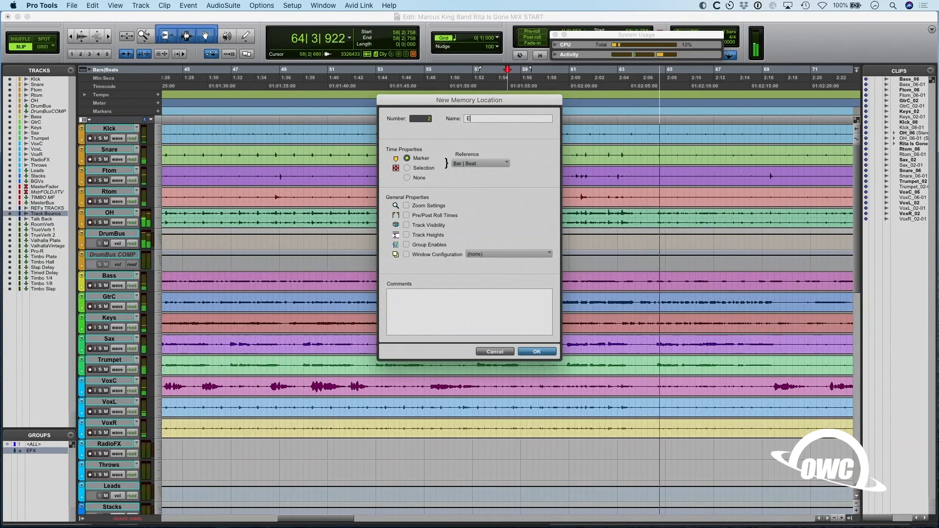
pyautogui.press('Return')
pyautogui.press('space')
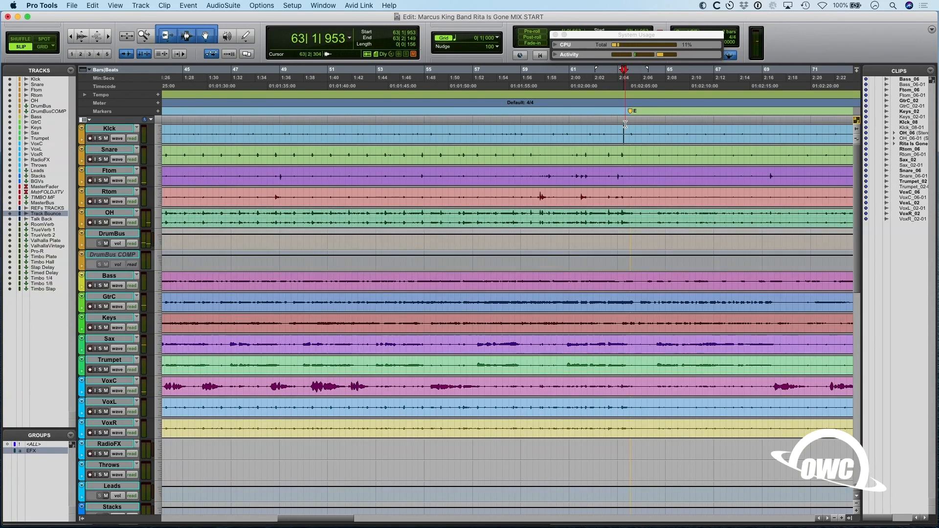
# - Select the section between markers S and E on the Kick track
pyautogui.press('super+bracketright')
pyautogui.press('super+bracketright')
pyautogui.press('super+bracketright')
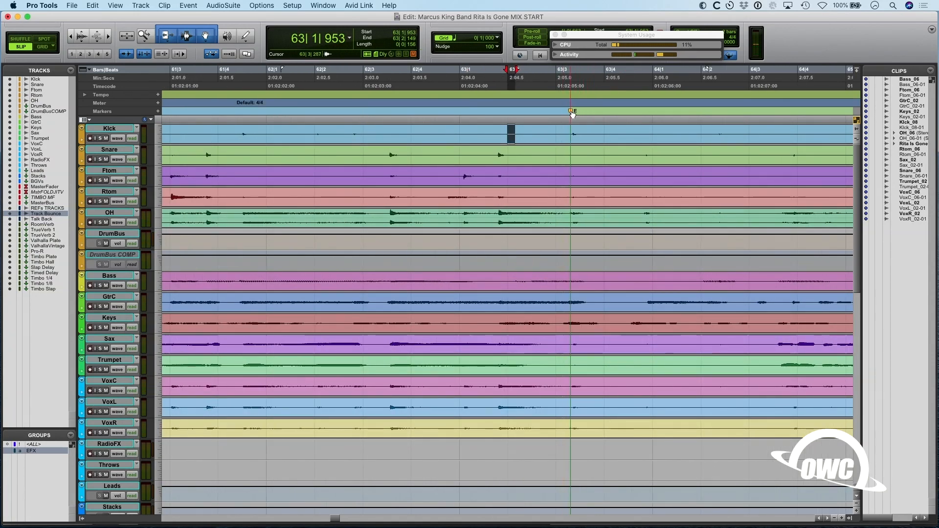
pyautogui.press('super+bracketleft')
pyautogui.press('super+bracketleft')
pyautogui.press('super+bracketleft')
pyautogui.press('super+bracketleft')
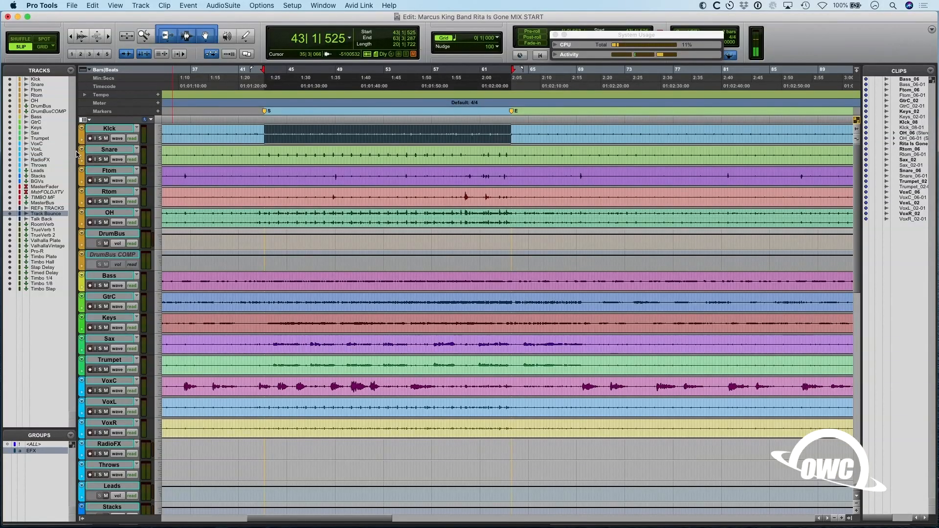
# - Enlarge the height of the Kick track and show its waveform across the whole song
pyautogui.moveTo(106, 142); pyautogui.dragTo(122, 204)
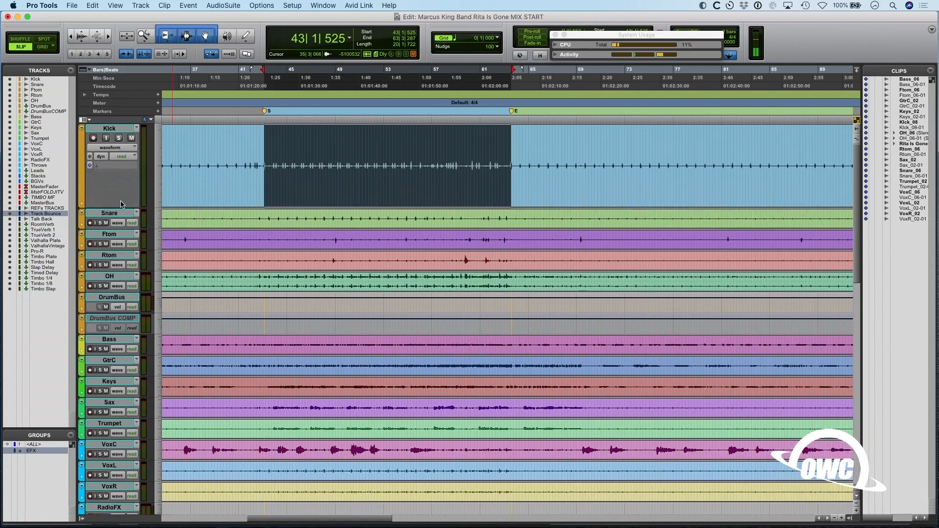
pyautogui.press('r')
pyautogui.press('r')
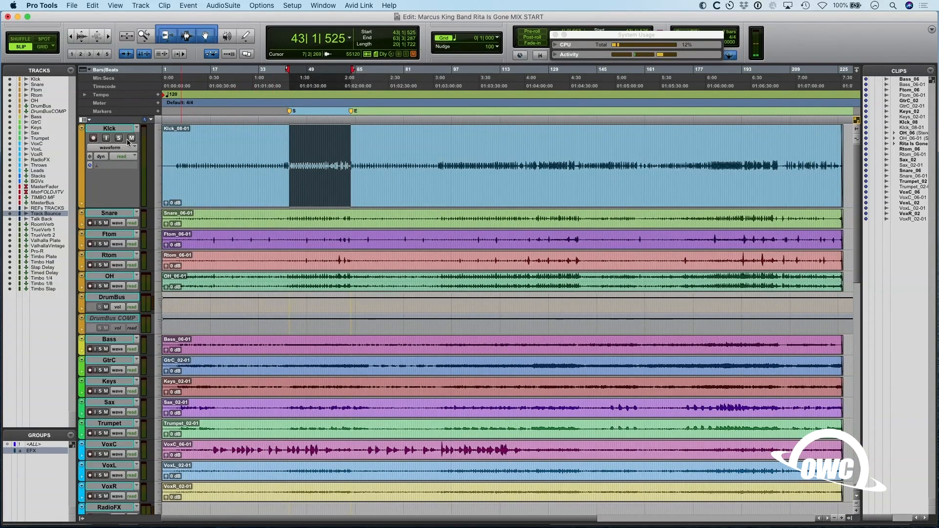
# - Solo the Kick track and play the section between the markers
pyautogui.press('space')
pyautogui.press('t')
pyautogui.press('t')
pyautogui.press('t')
pyautogui.press('r')
pyautogui.press('r')
pyautogui.press('super+equal')
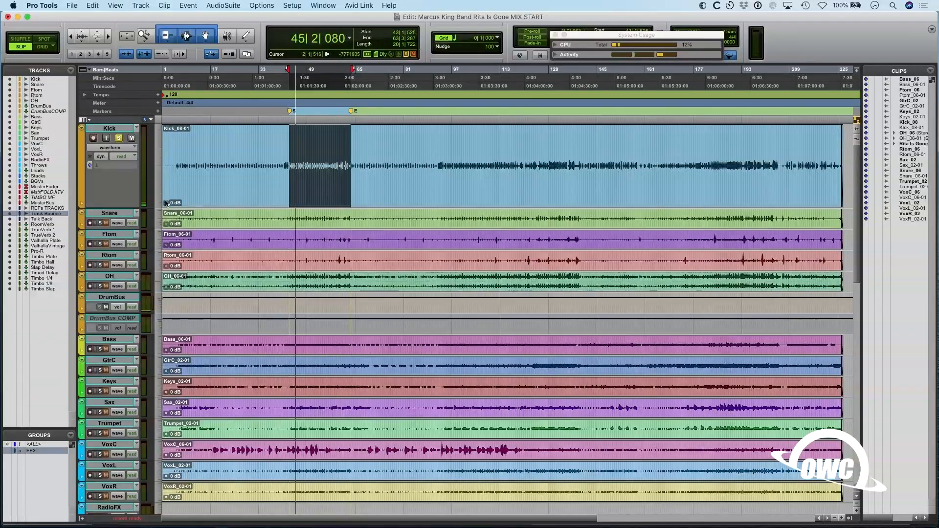
pyautogui.press('space')
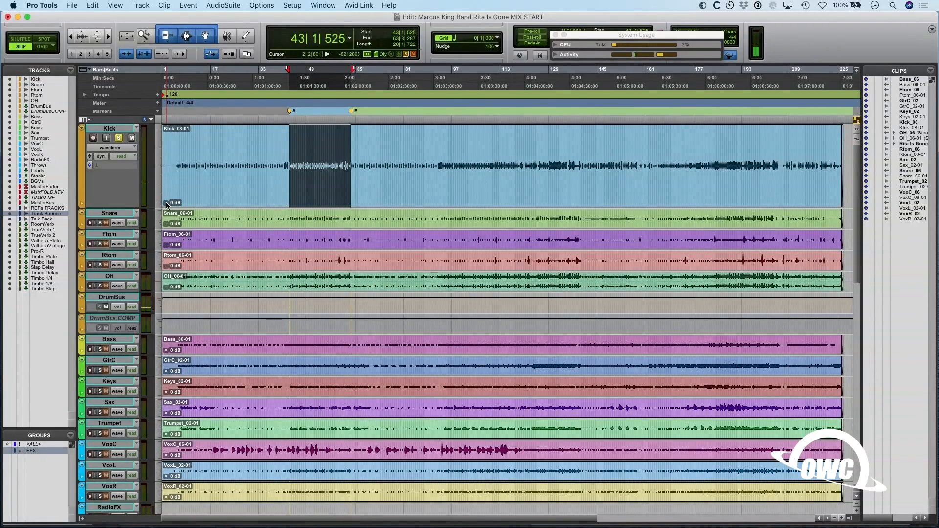
# - Raise the Kick clip's gain to +14.5 dB and play the section to check the level
pyautogui.moveTo(166, 202); pyautogui.dragTo(165, 185)
pyautogui.scroll(-2, 165, 182)
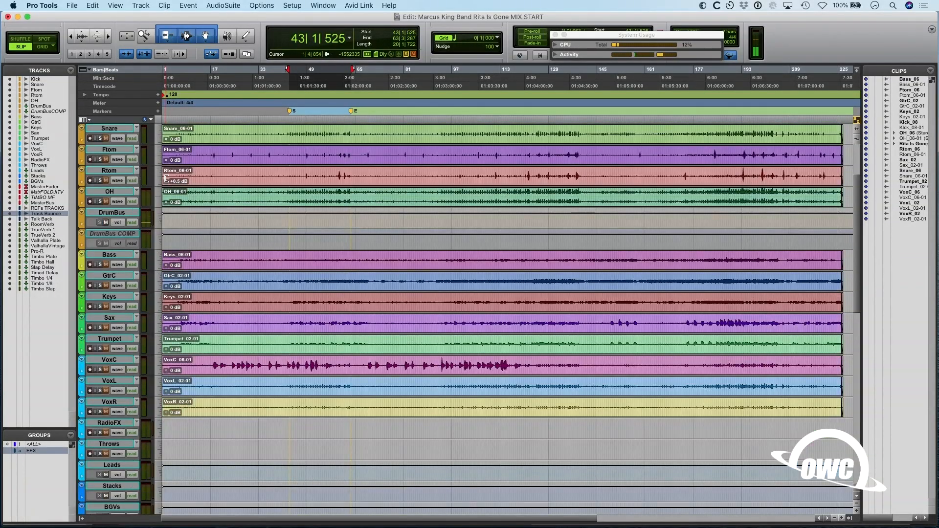
pyautogui.click(165, 183)
pyautogui.scroll(2, 165, 186)
pyautogui.moveTo(167, 202); pyautogui.dragTo(174, 96)
pyautogui.press('space')
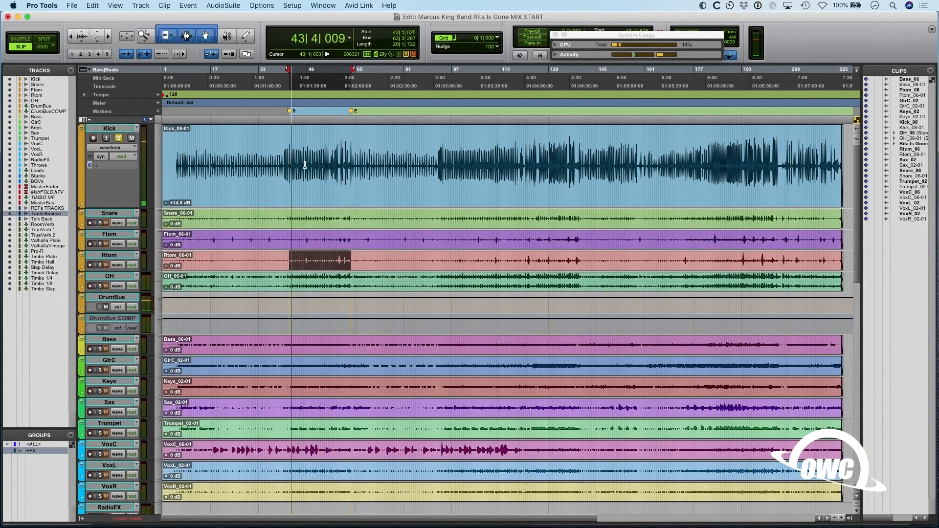
# - In the Mix window, add Snare, Ftom and Rtom to the solo and pan the two toms 100 in opposite directions during playback
pyautogui.press('super+equal')
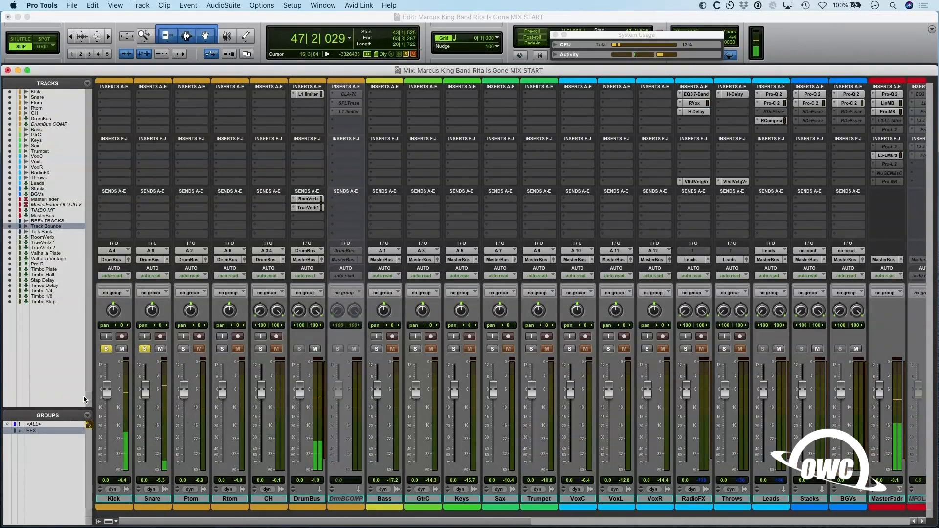
pyautogui.press('space')
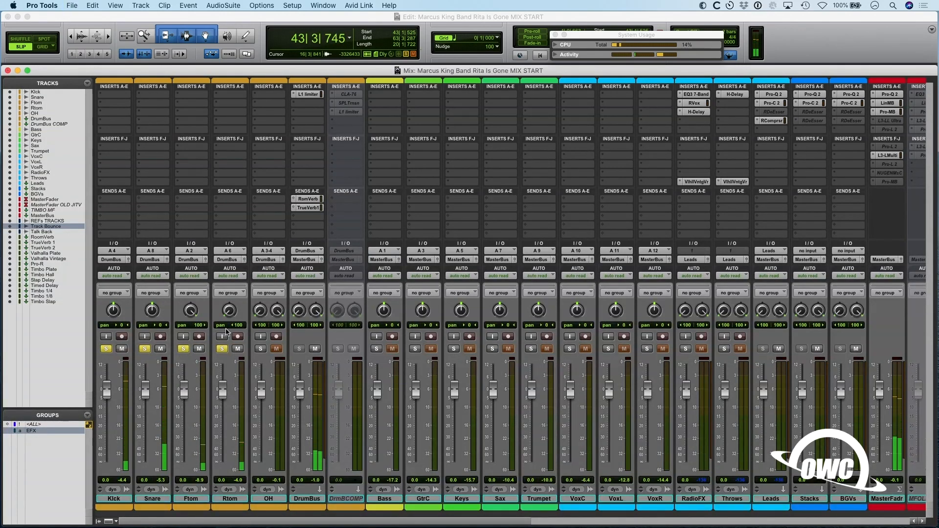
pyautogui.press('space')
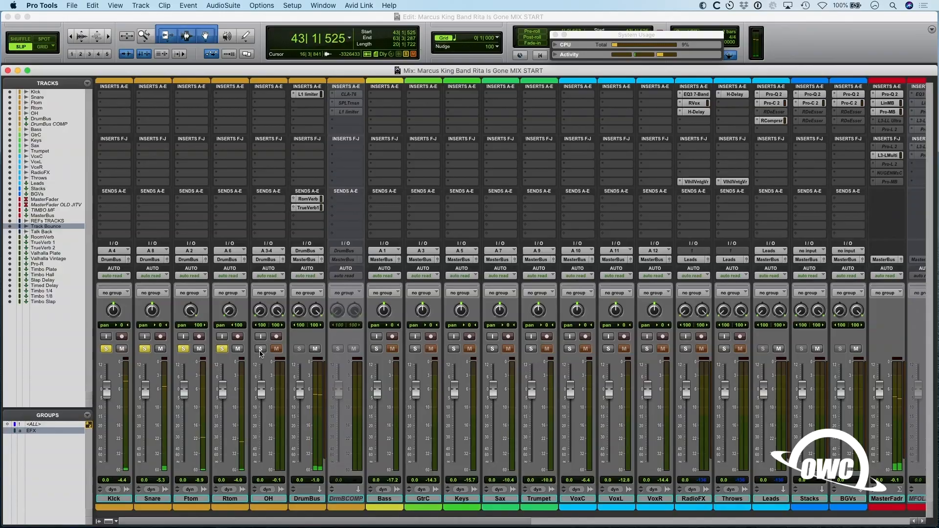
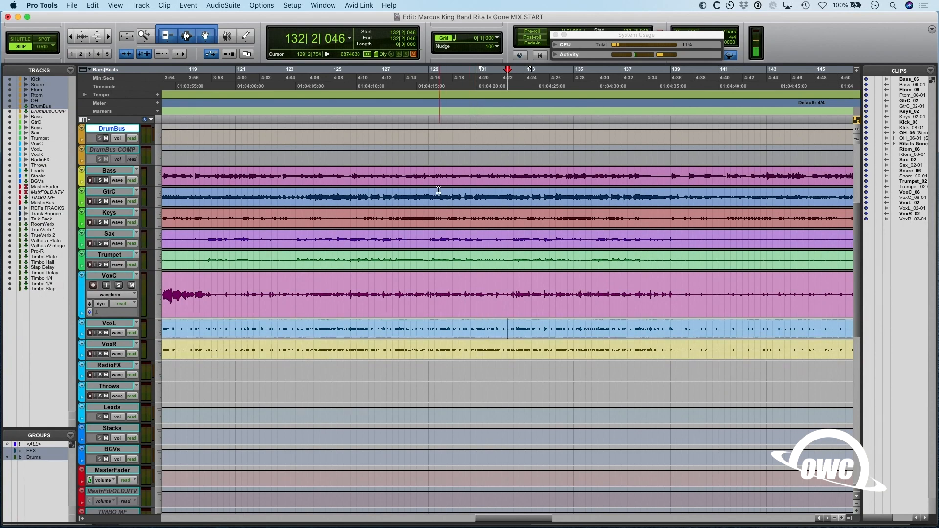
# - Show the whole song, select the section between the S and E markers and play it
pyautogui.hotkey('alt', 'a')
pyautogui.click(288, 111)
pyautogui.keyDown('shift'); pyautogui.click(350, 111); pyautogui.keyUp('shift')
pyautogui.press('space')
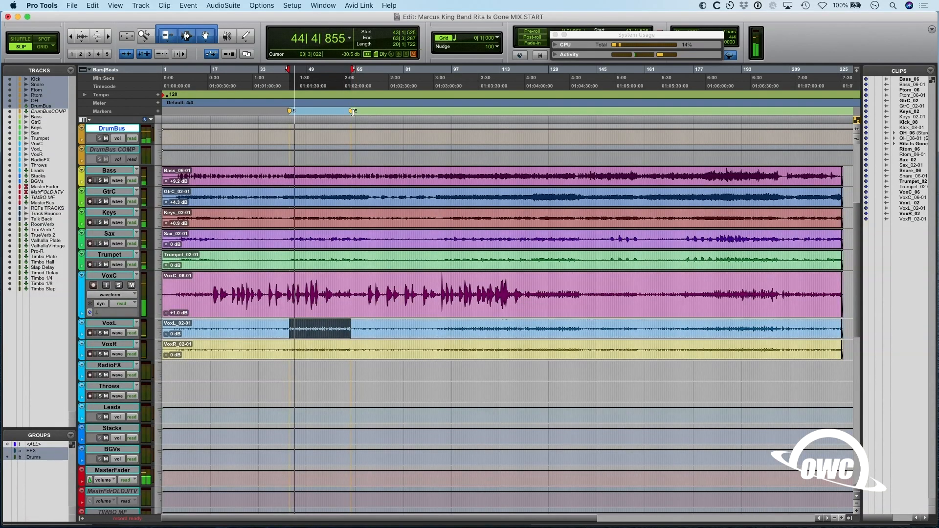
# - Check the track levels in the Mix window during playback and lower the GtrC clip's gain to +3.5 dB
pyautogui.press('super+equal')
pyautogui.moveTo(339, 527)
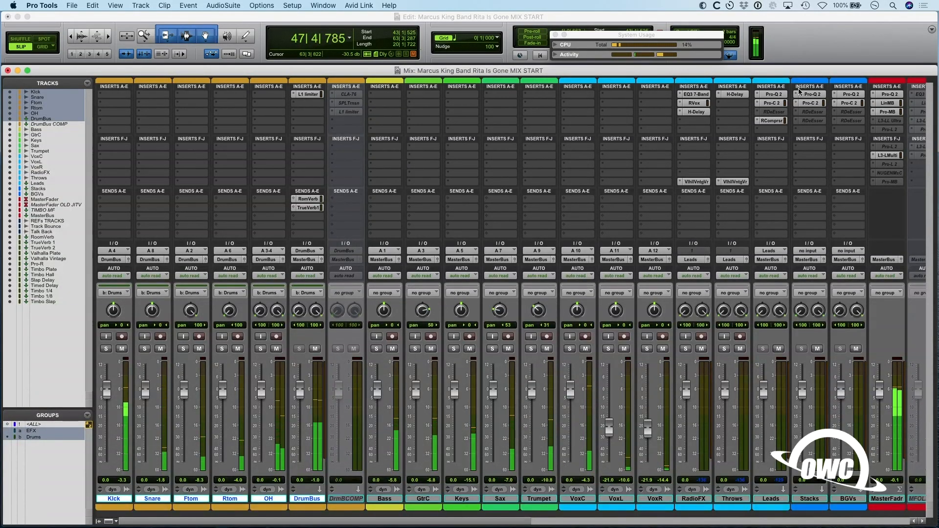
pyautogui.press('super+equal')
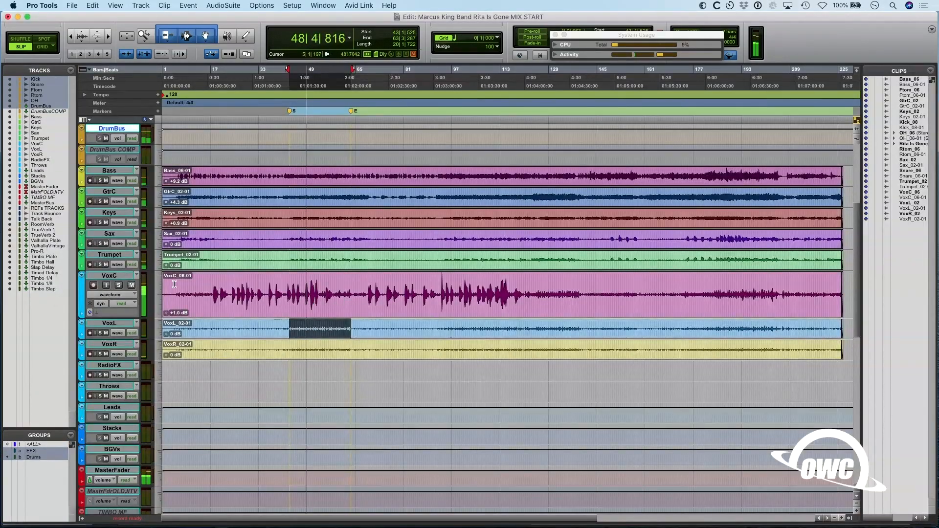
pyautogui.press('space')
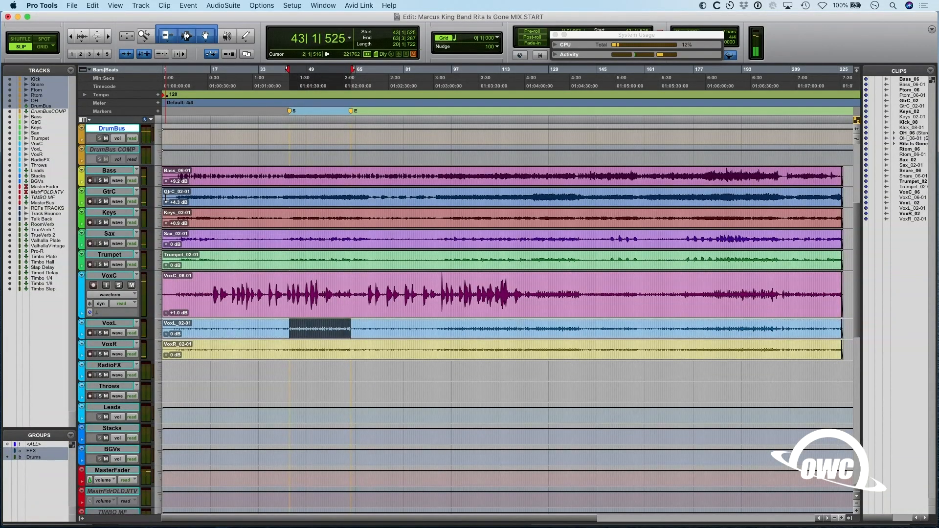
pyautogui.moveTo(166, 205); pyautogui.dragTo(165, 211)
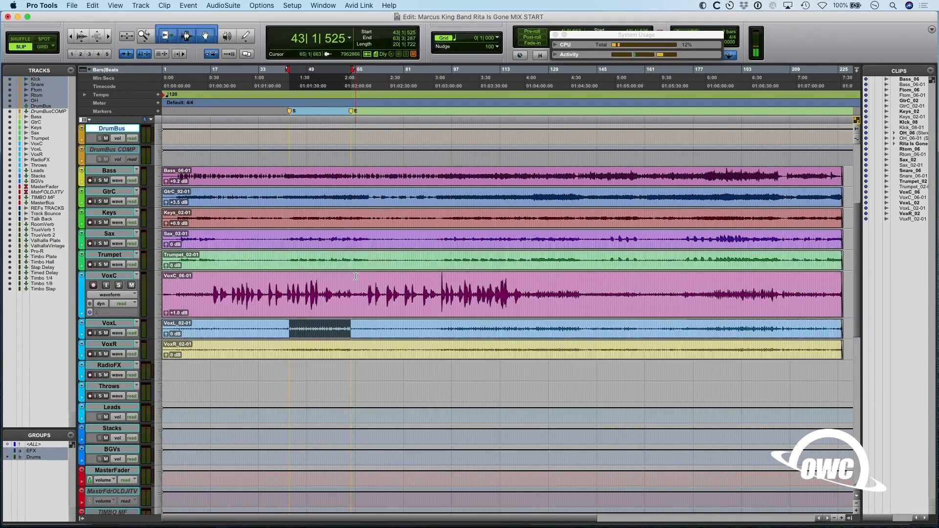
# - Solo the Kick track, listen to the marked section and bring up the Mix window
pyautogui.scroll(5, 356, 277)
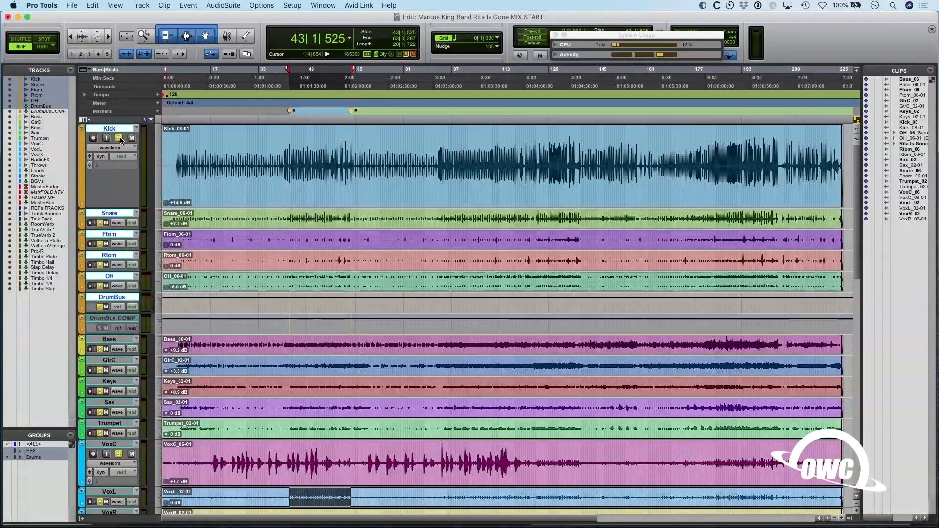
pyautogui.click(119, 139)
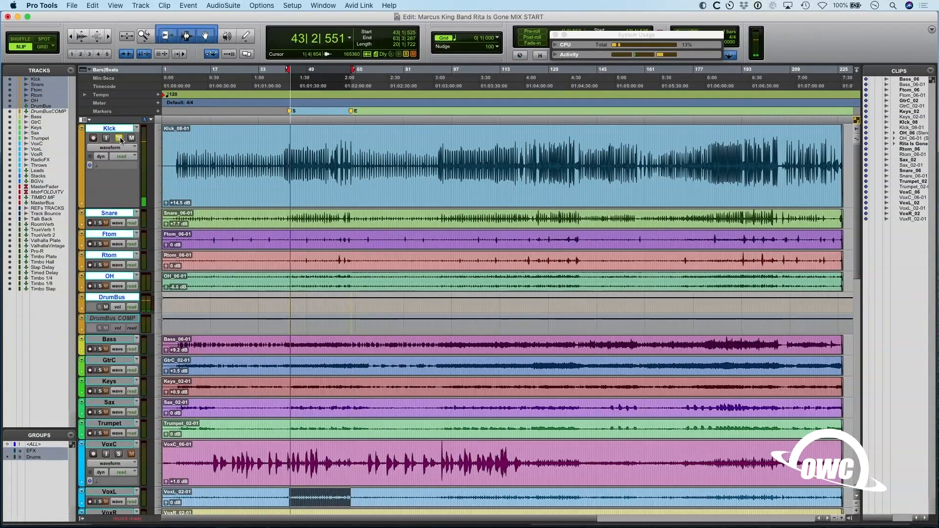
pyautogui.press('super+equal')
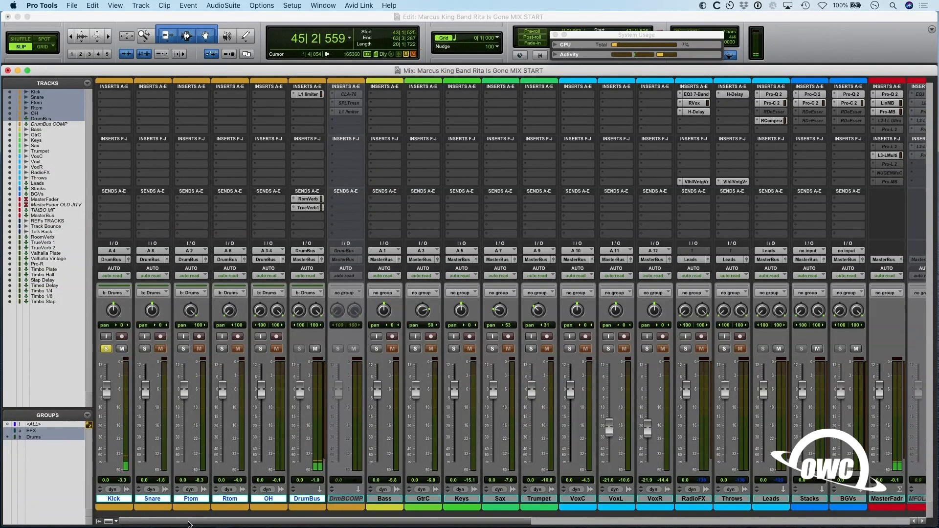
pyautogui.press('space')
# - Insert the mono EQ3 7-Band equalizer in the Kick track's first insert slot
pyautogui.click(116, 97)
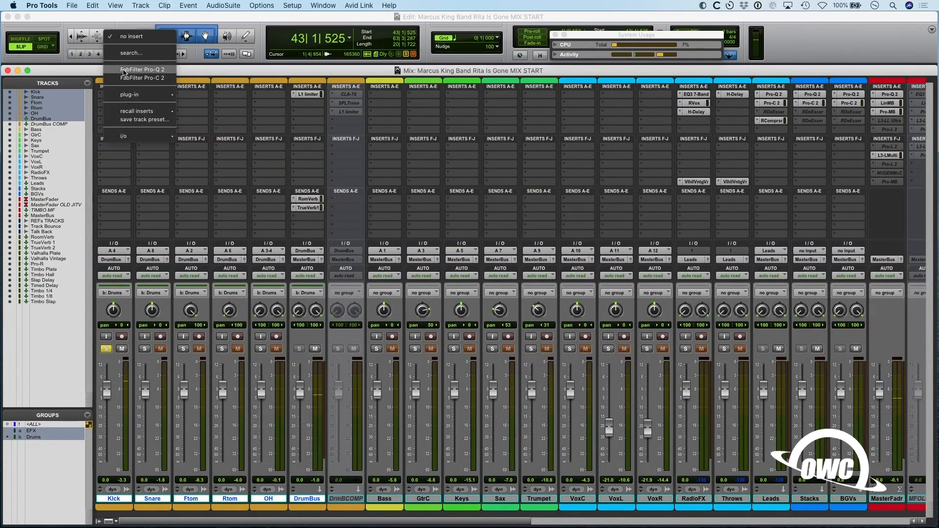
pyautogui.moveTo(129, 95)
pyautogui.moveTo(197, 96)
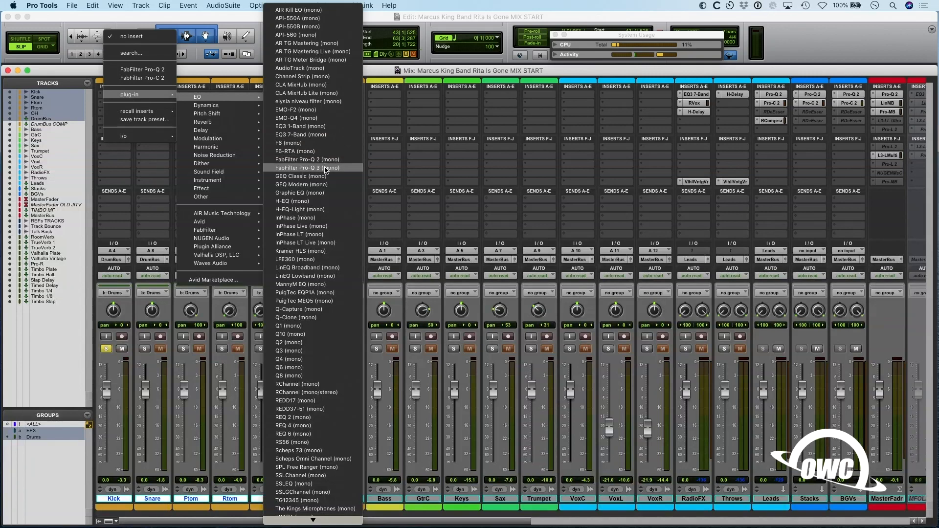
pyautogui.click(324, 135)
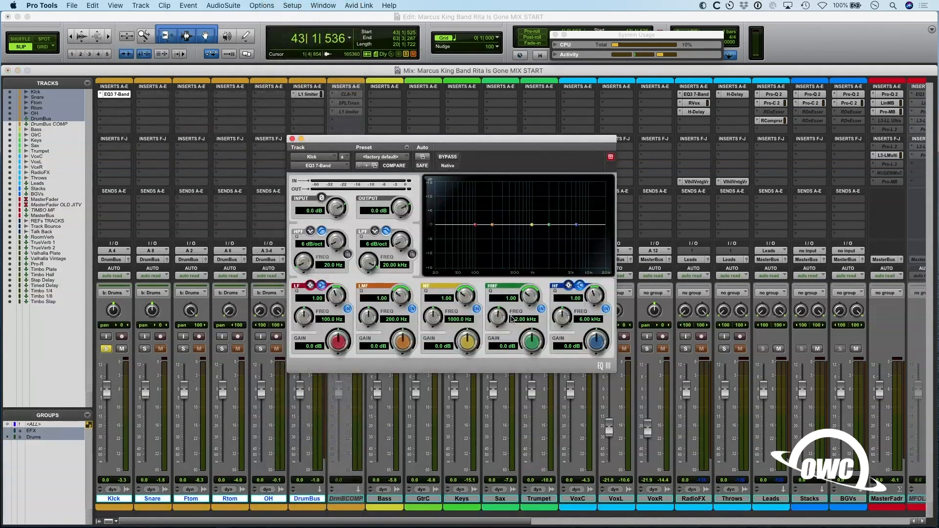
# - Cut the Kick EQ's MF band by 9.6 dB at 1000 Hz with a narrow Q of 9.33
pyautogui.moveTo(465, 296); pyautogui.dragTo(499, 260)
pyautogui.moveTo(463, 344); pyautogui.dragTo(448, 333)
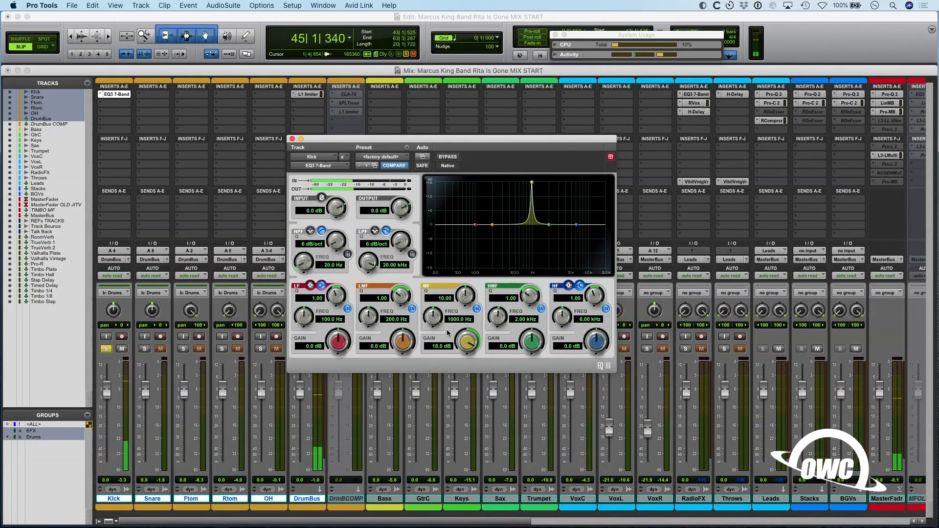
pyautogui.moveTo(461, 301); pyautogui.dragTo(429, 312)
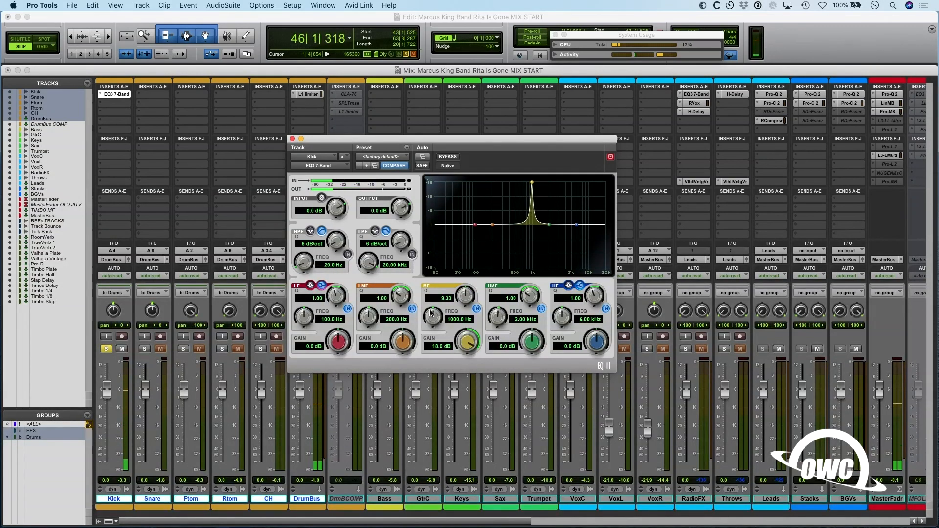
pyautogui.moveTo(466, 343); pyautogui.dragTo(453, 375)
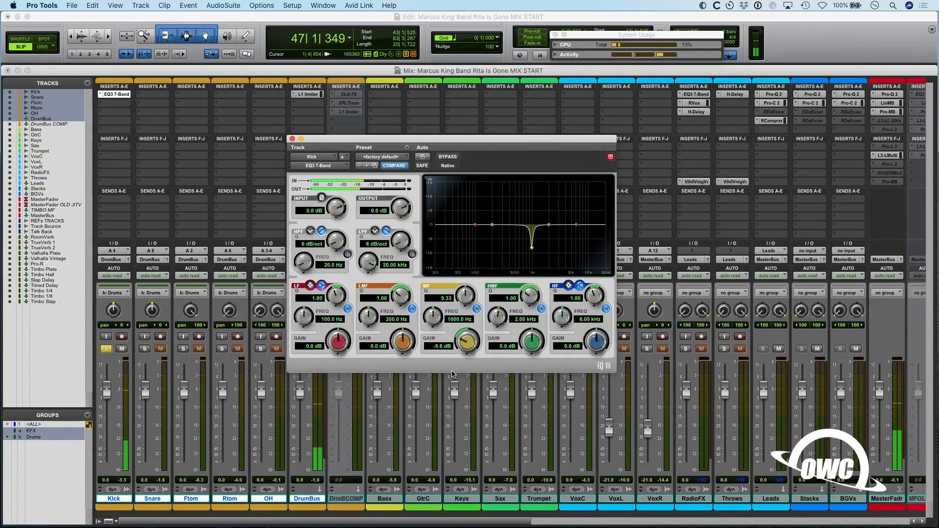
# - Sweep the Kick EQ's HMF band with a narrow boost, then cut it by 12.2 dB at 1.87 kHz with a Q of 10
pyautogui.moveTo(530, 296); pyautogui.dragTo(548, 216)
pyautogui.moveTo(533, 341); pyautogui.dragTo(551, 238)
pyautogui.moveTo(501, 308); pyautogui.dragTo(499, 312)
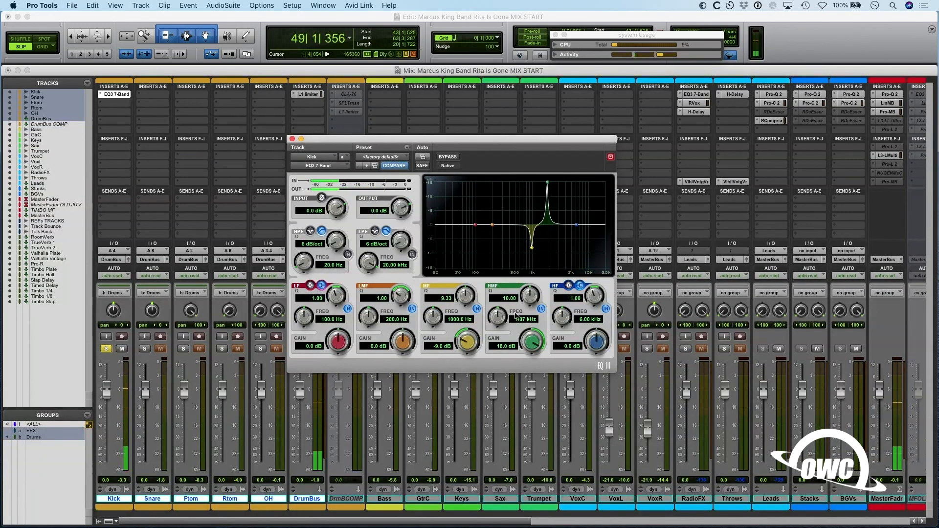
pyautogui.moveTo(532, 342); pyautogui.dragTo(500, 401)
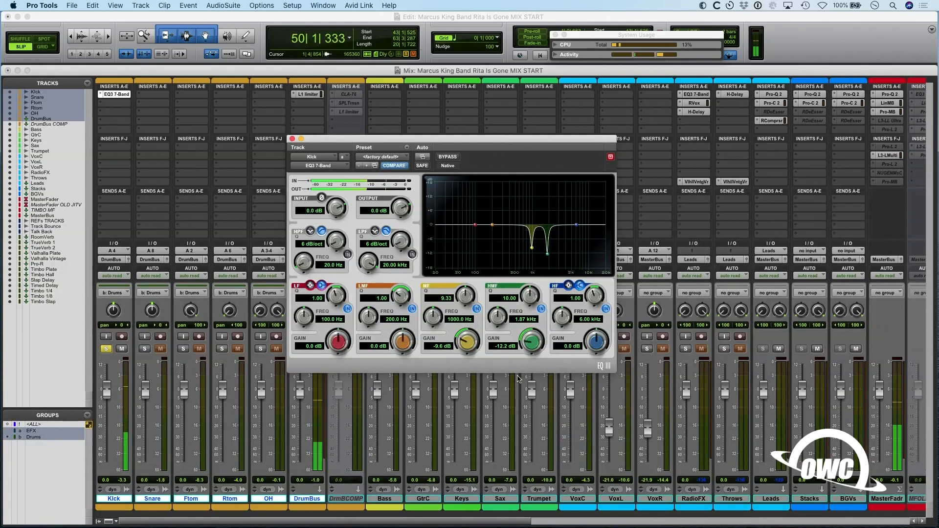
# - Cut the Kick EQ's LMF band by 6.3 dB at 177.3 Hz with a Q of 1.30 while listening
pyautogui.moveTo(403, 339); pyautogui.dragTo(389, 373)
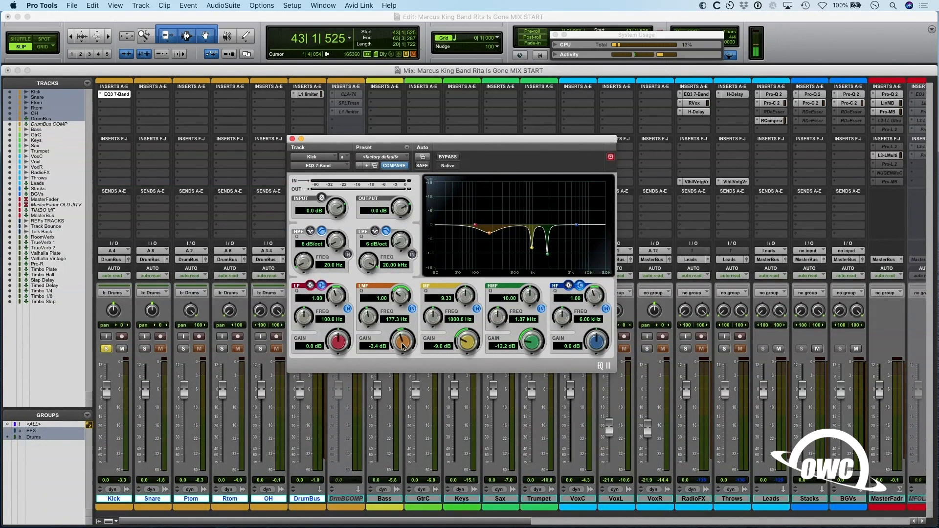
pyautogui.moveTo(403, 352); pyautogui.dragTo(404, 350)
pyautogui.press('space')
pyautogui.moveTo(401, 295); pyautogui.dragTo(400, 277)
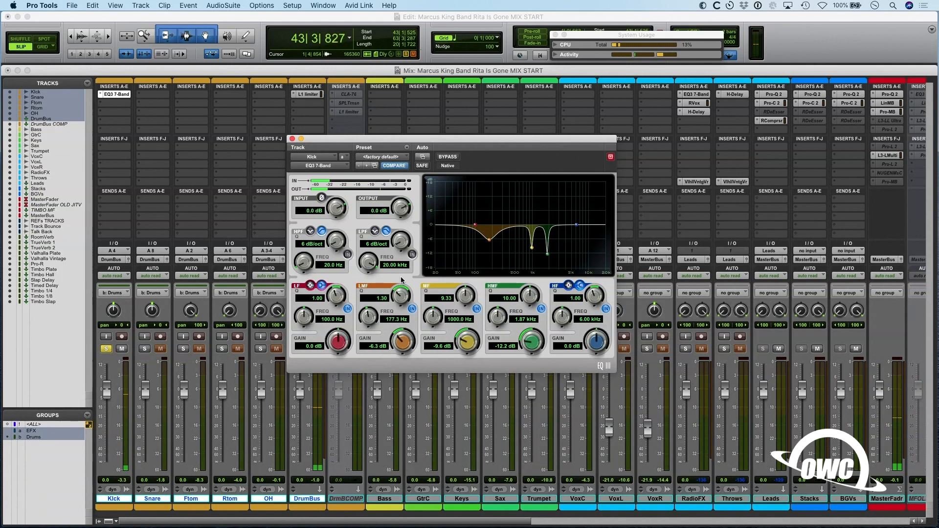
# - Boost the Kick EQ's LF band by 6.4 dB at 78.6 Hz and its HF band by 3.2 dB at 5.19 kHz
pyautogui.press('space')
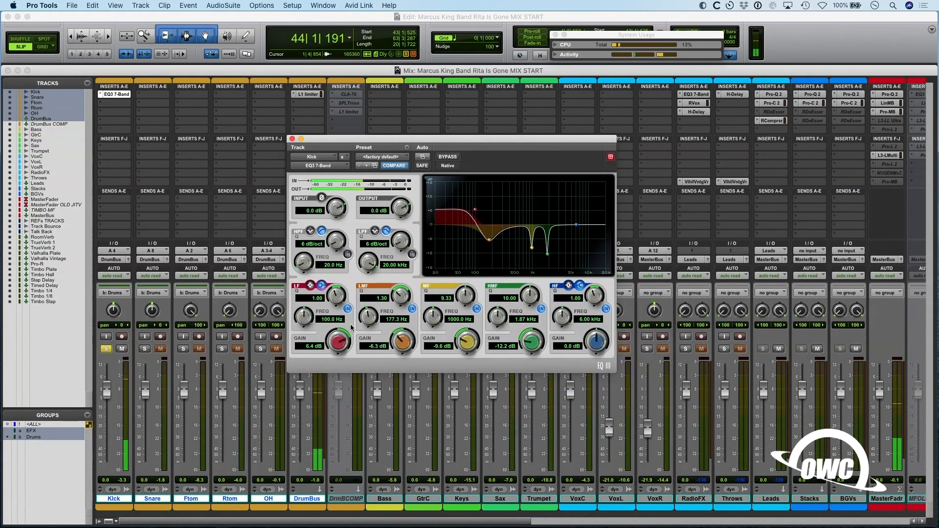
pyautogui.moveTo(304, 317); pyautogui.dragTo(303, 331)
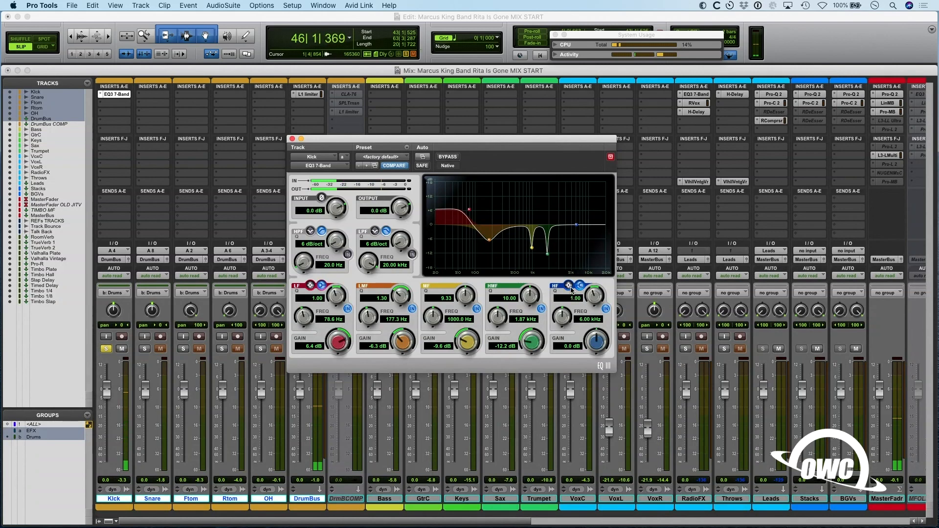
pyautogui.moveTo(588, 319); pyautogui.dragTo(589, 313)
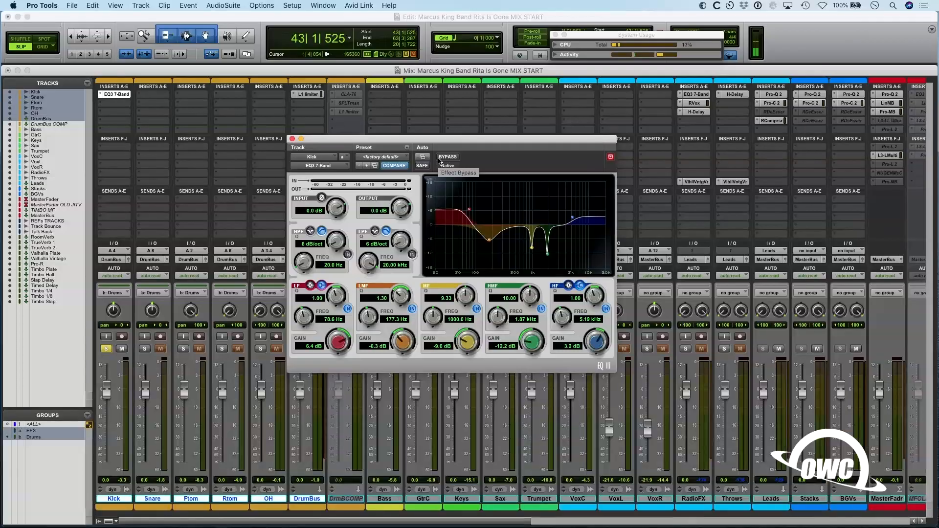
# - Compare the Kick with its EQ bypassed and active during playback, and set the LMF gain to -6.2 dB
pyautogui.click(442, 158)
pyautogui.press('space')
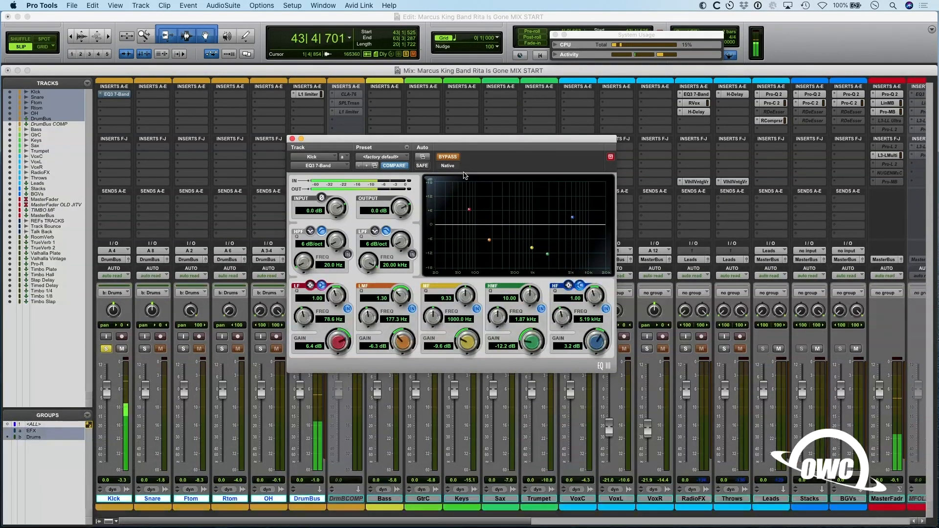
pyautogui.click(448, 157)
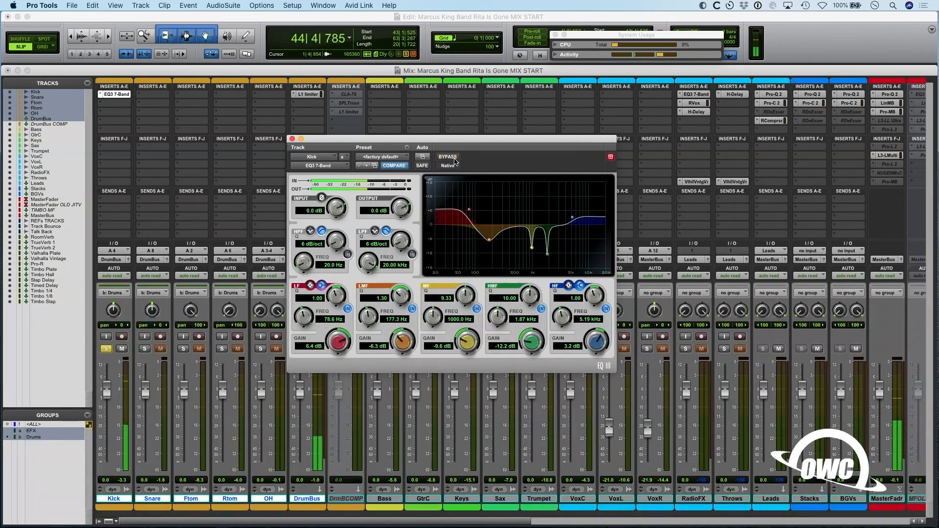
pyautogui.moveTo(401, 338); pyautogui.dragTo(402, 336)
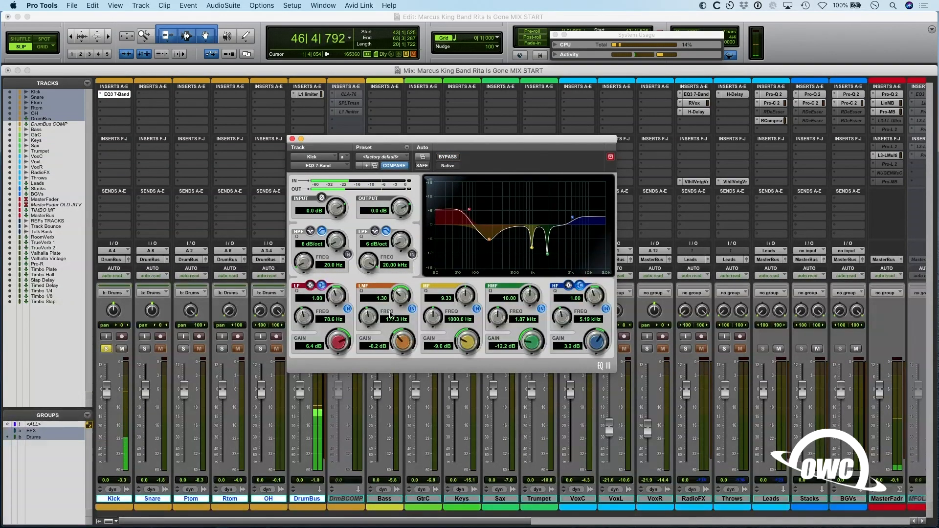
pyautogui.press('space')
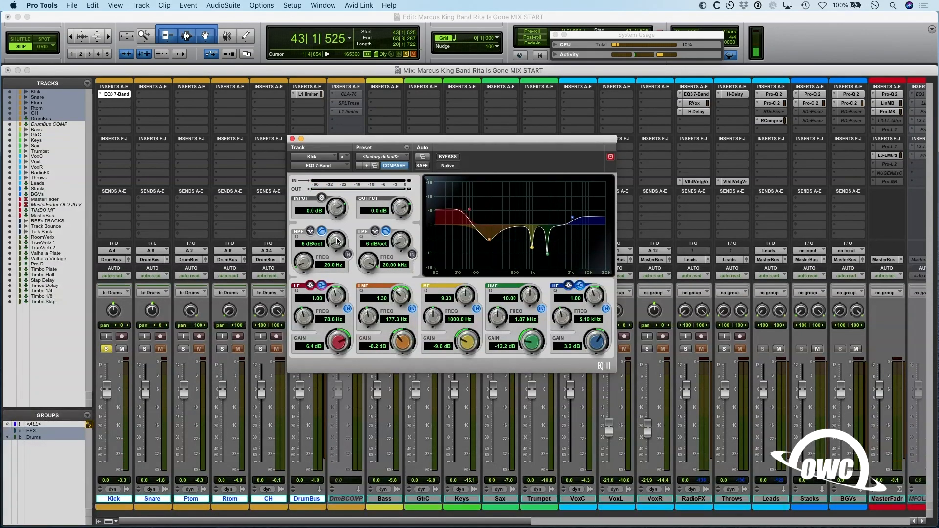
# - Insert the mono CLA-76 compressor in the Kick track's second insert slot, after the EQ
pyautogui.click(101, 94)
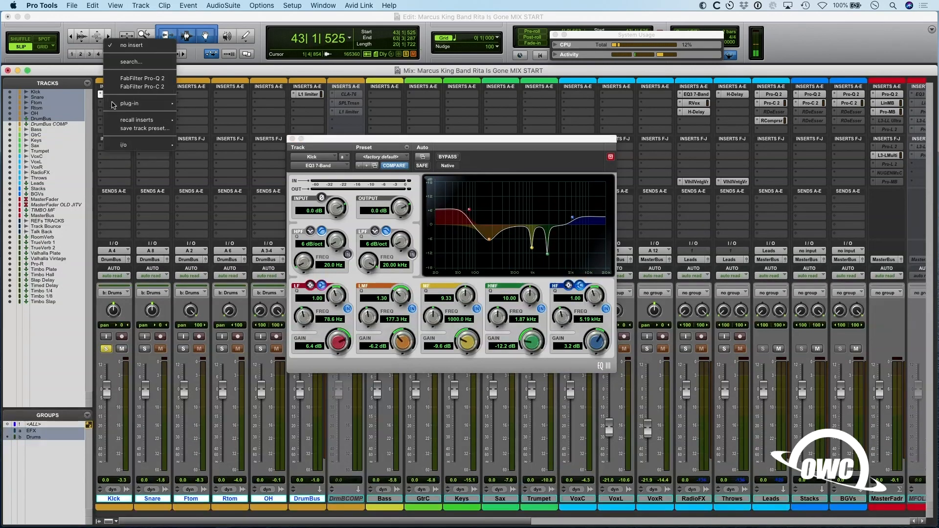
pyautogui.click(57, 104)
pyautogui.moveTo(352, 141); pyautogui.dragTo(339, 106)
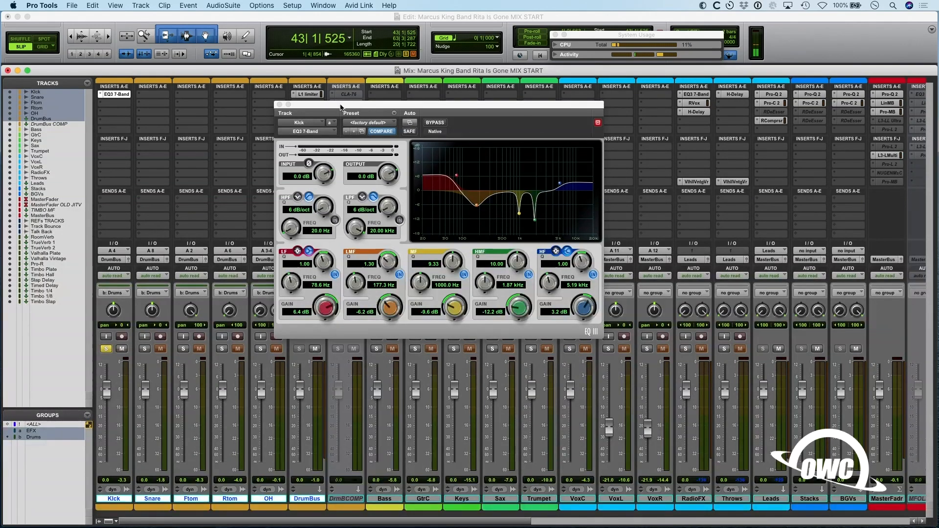
pyautogui.click(108, 109)
pyautogui.moveTo(120, 105)
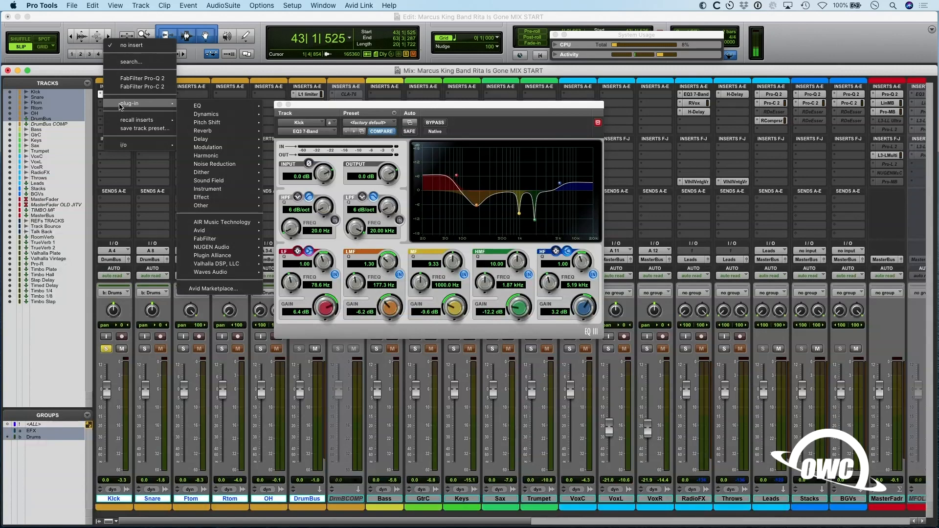
pyautogui.moveTo(244, 116)
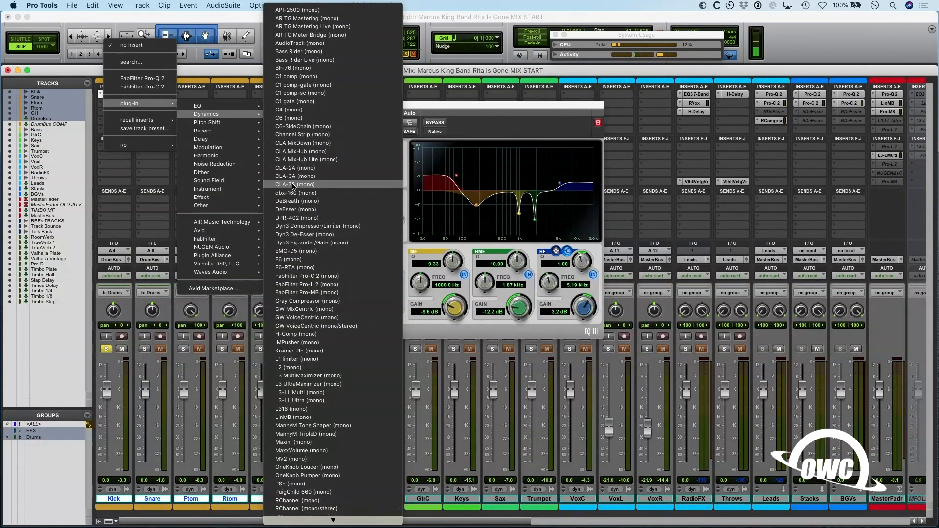
pyautogui.click(296, 184)
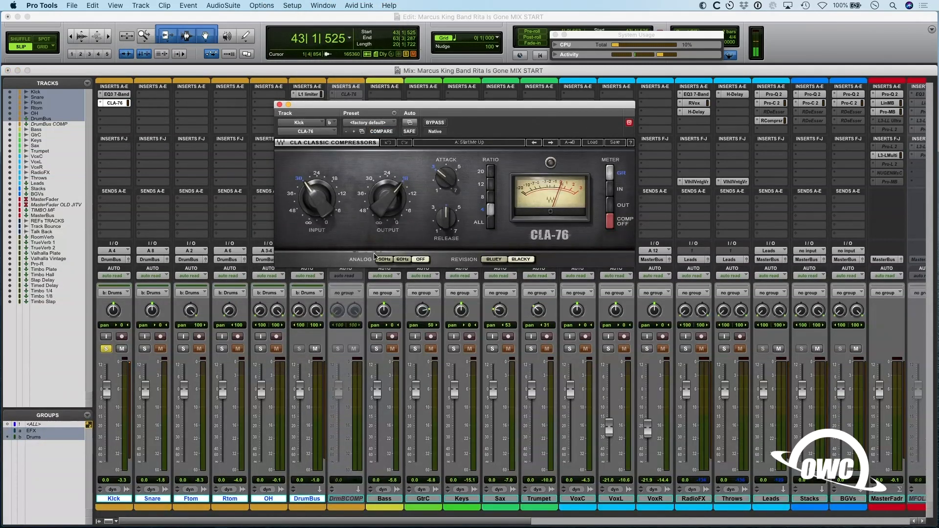
# - Adjust the release, attack and input level of the Kick's CLA-76 compressor while playing the section
pyautogui.moveTo(453, 236); pyautogui.dragTo(459, 235)
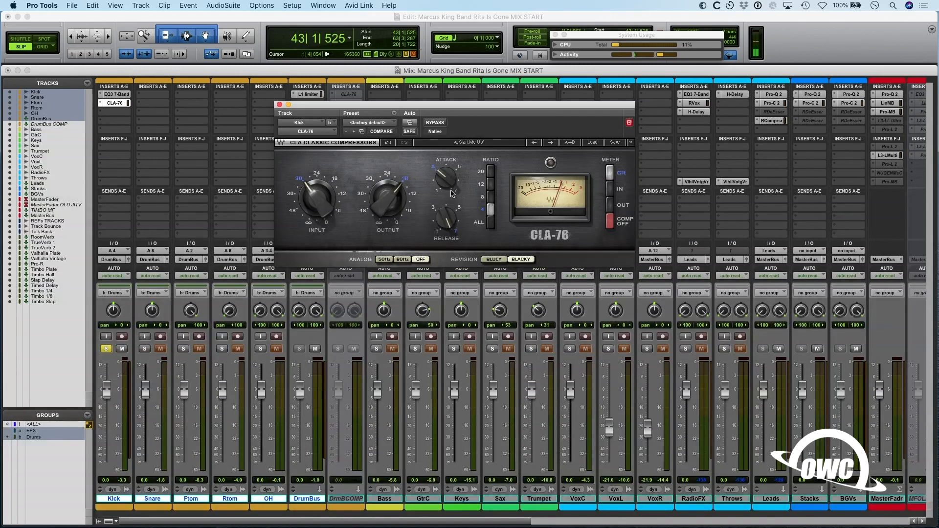
pyautogui.press('space')
pyautogui.press('super+s')
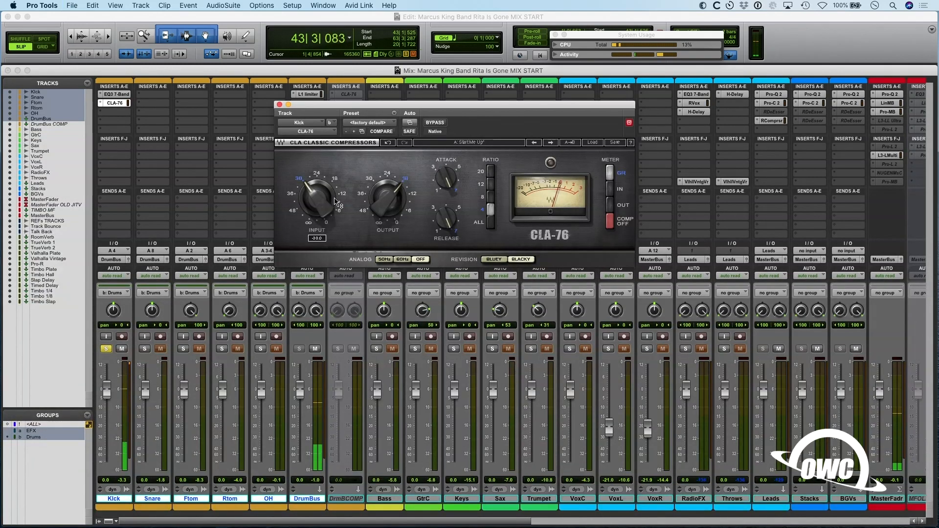
pyautogui.moveTo(324, 200); pyautogui.dragTo(324, 207)
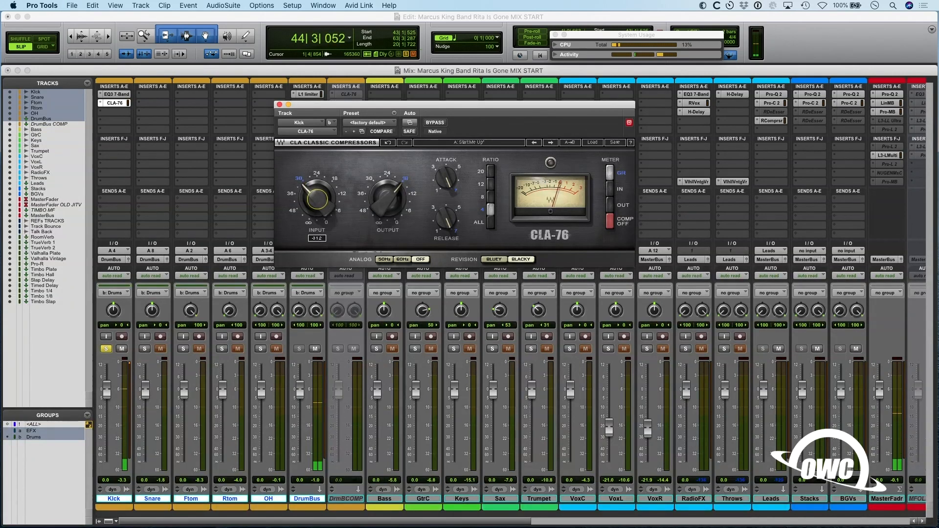
# - Fine-tune the CLA-76's release and attack and adjust its output level while the Kick plays
pyautogui.click(445, 219)
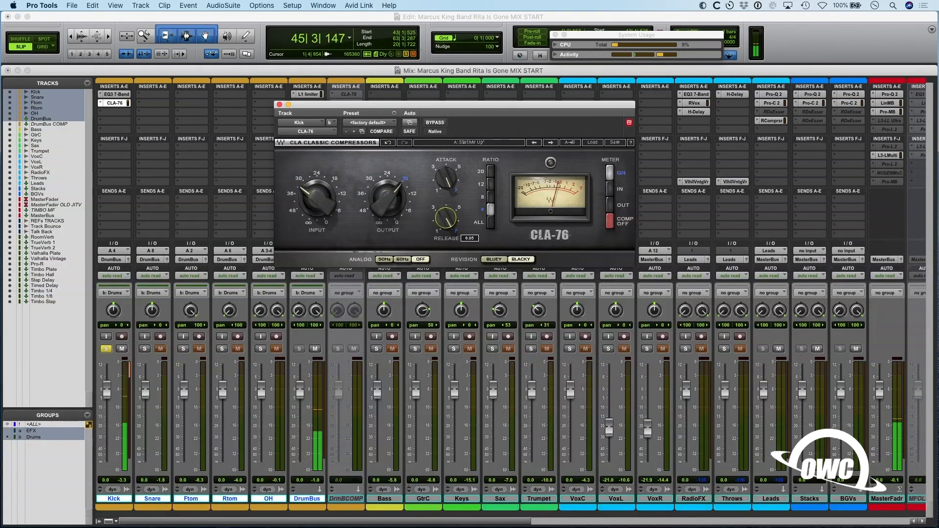
pyautogui.click(440, 180)
pyautogui.moveTo(386, 212); pyautogui.dragTo(391, 195)
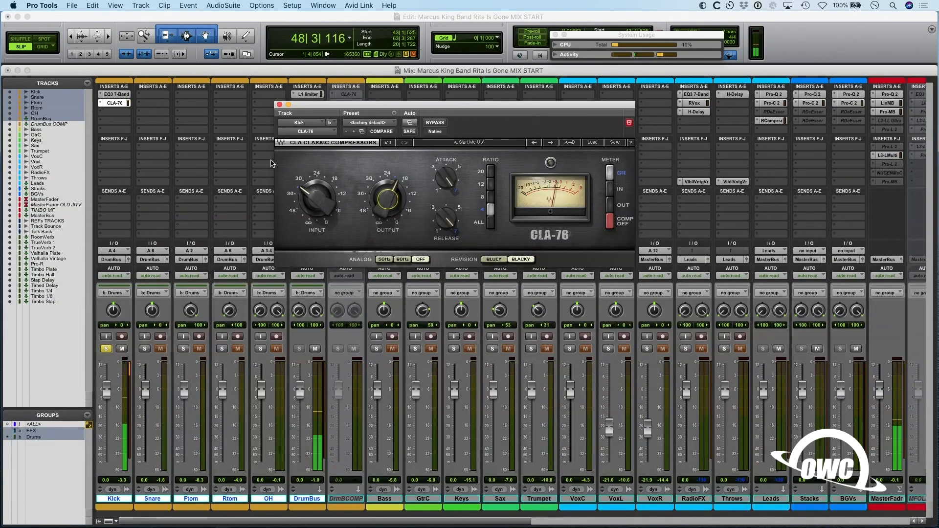
# - Insert the mono SPL Transient Designer in the Kick track's third insert slot, after the CLA-76
pyautogui.press('space')
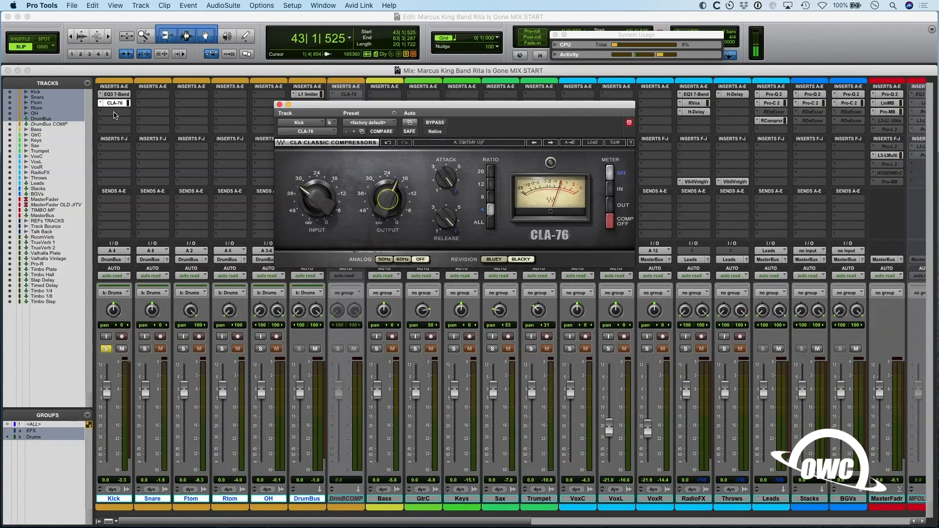
pyautogui.click(116, 115)
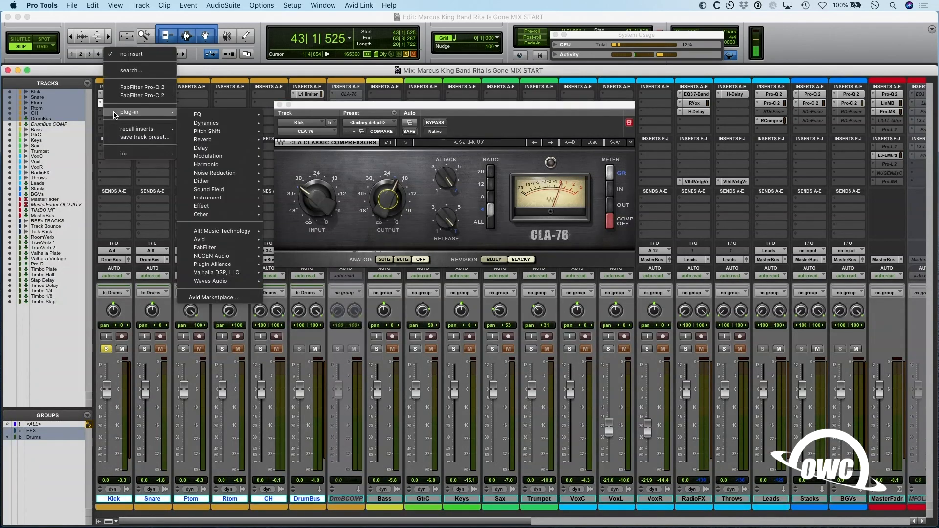
pyautogui.moveTo(220, 265)
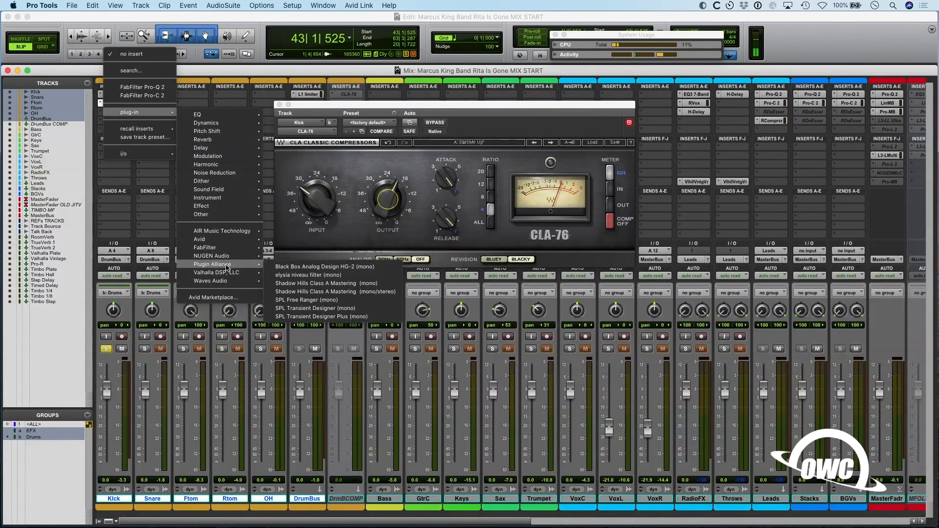
pyautogui.click(315, 308)
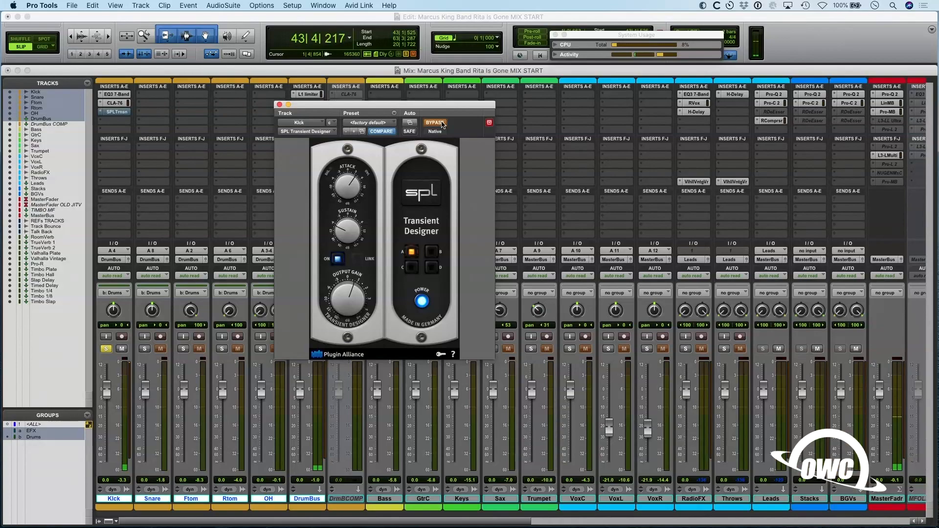
# - Compare the Kick with its SPL Transient Designer bypassed and active during playback
pyautogui.click(442, 124)
pyautogui.press('space')
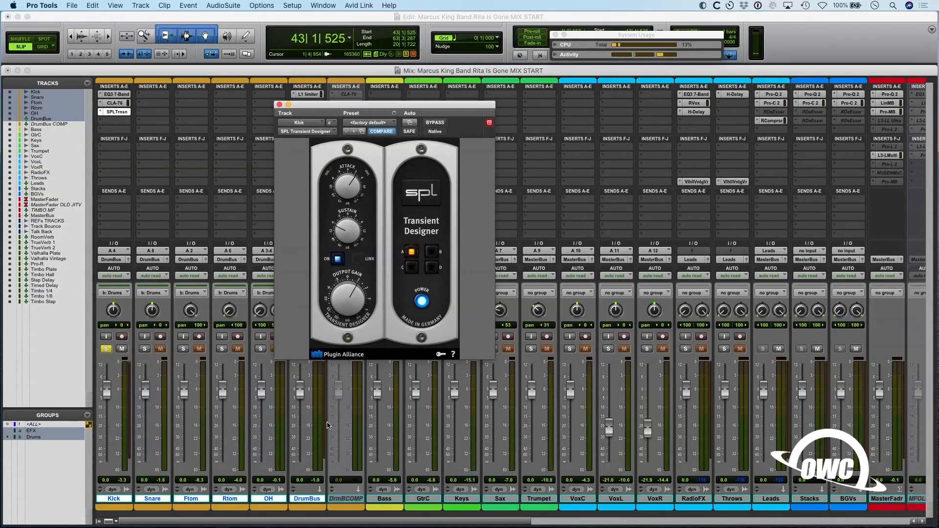
pyautogui.press('space')
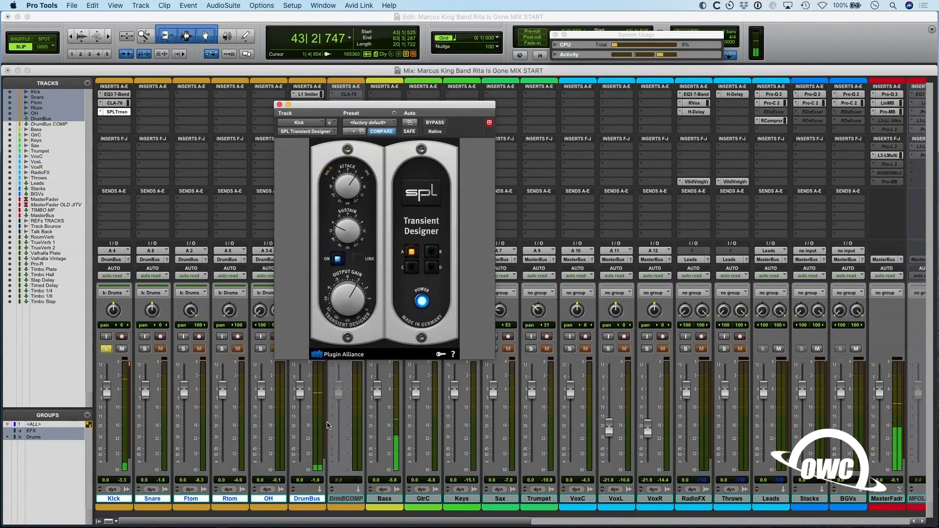
pyautogui.click(431, 123)
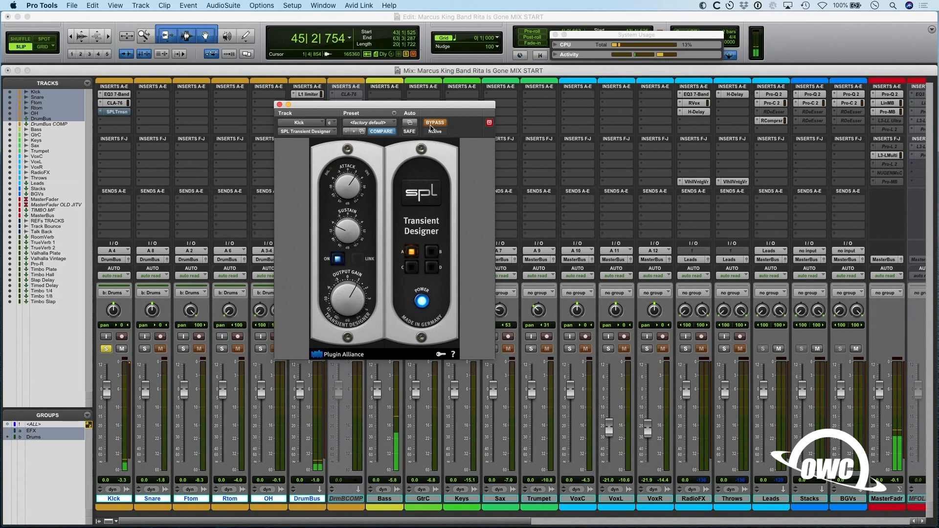
pyautogui.click(432, 124)
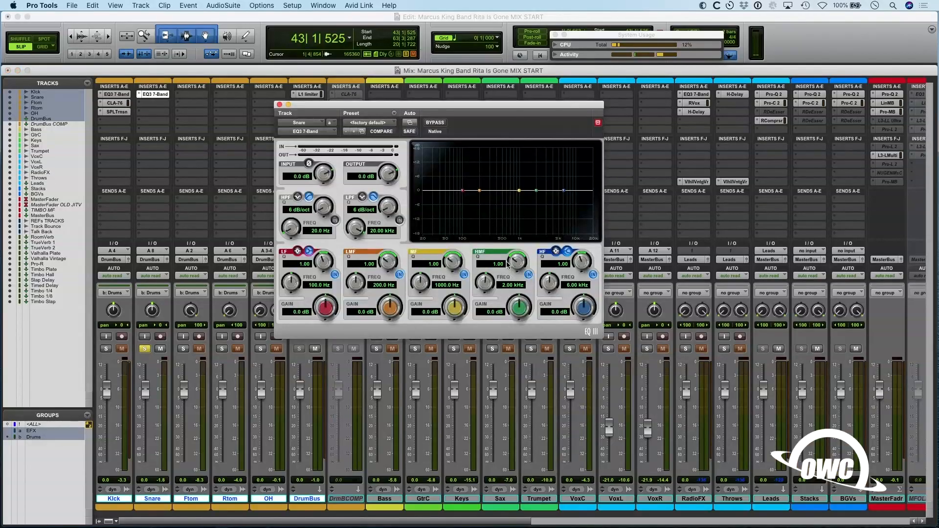
# - Boost the MF band of the Snare's EQ by 17.8 dB with a Q of 10 during playback, and switch that band off
pyautogui.press('space')
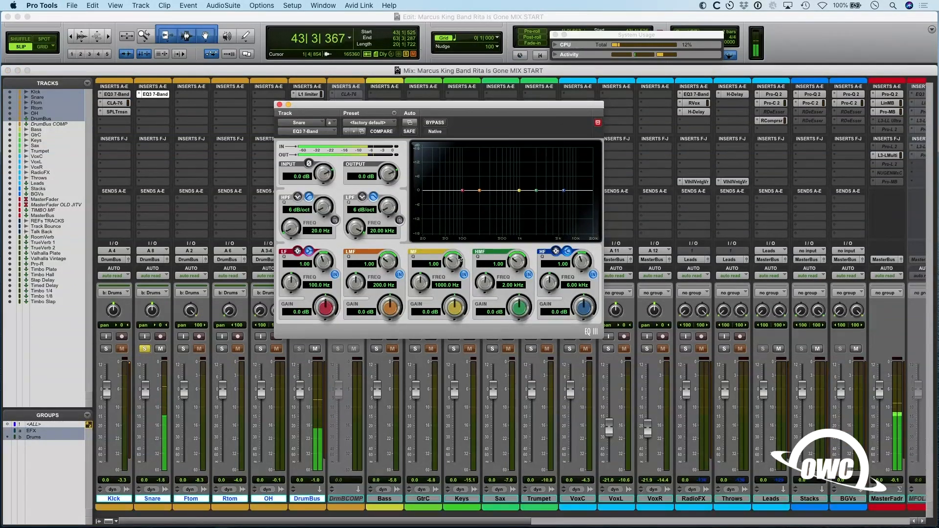
pyautogui.press('space')
pyautogui.moveTo(449, 267); pyautogui.dragTo(441, 236)
pyautogui.moveTo(443, 308); pyautogui.dragTo(442, 264)
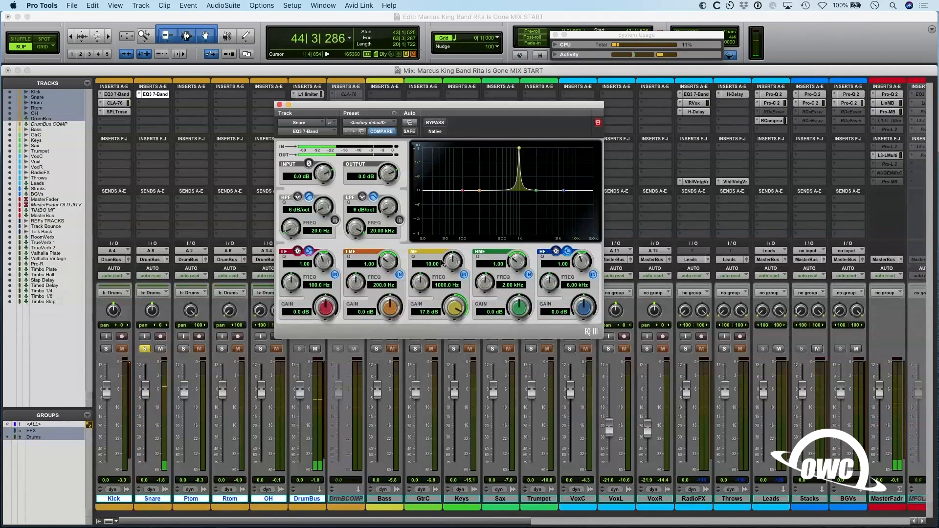
pyautogui.click(464, 275)
# - Find the ringing frequency with a narrow HMF boost on the Snare's EQ, and cut 14.8 dB at 2 kHz with a Q of 9.12
pyautogui.moveTo(517, 262); pyautogui.dragTo(499, 250)
pyautogui.moveTo(518, 312); pyautogui.dragTo(489, 294)
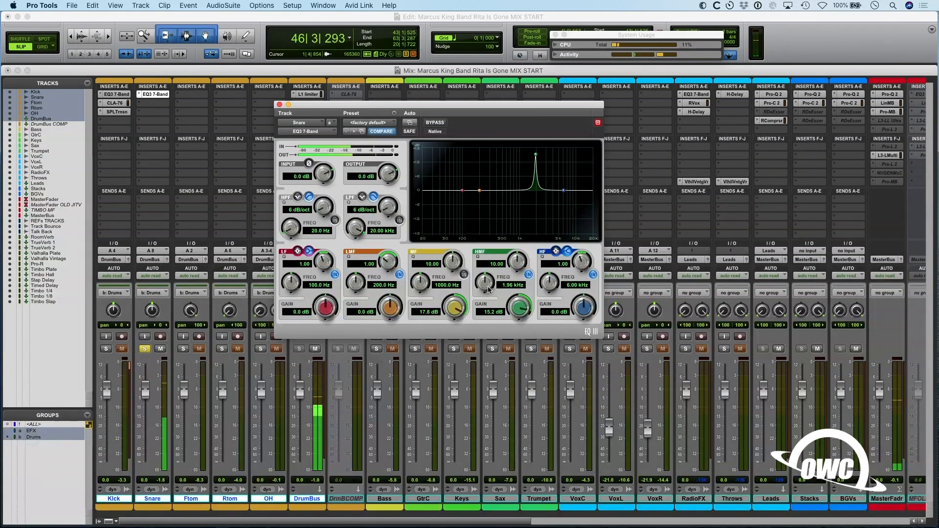
pyautogui.moveTo(519, 309); pyautogui.dragTo(497, 347)
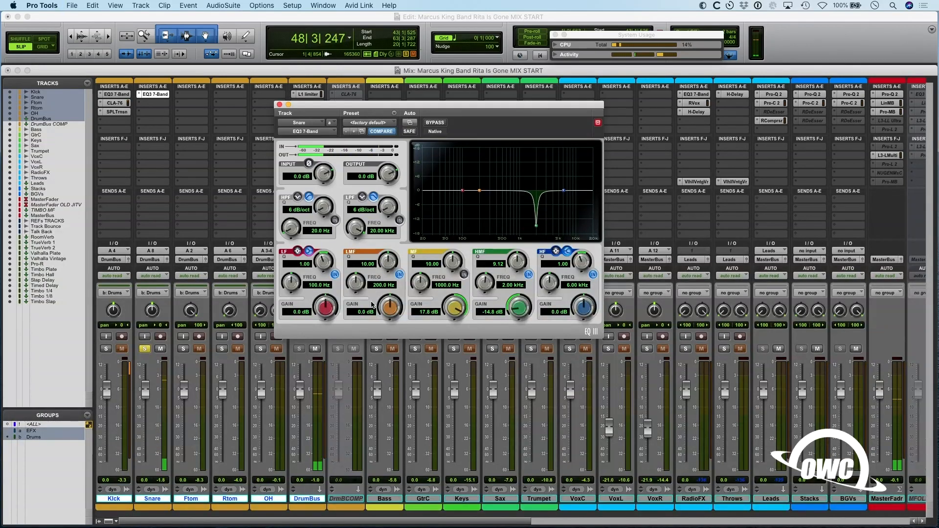
# - Boost the LMF band of the Snare's EQ by 12.2 dB at 583.2 Hz with a Q of 4.62
pyautogui.moveTo(387, 312); pyautogui.dragTo(368, 197)
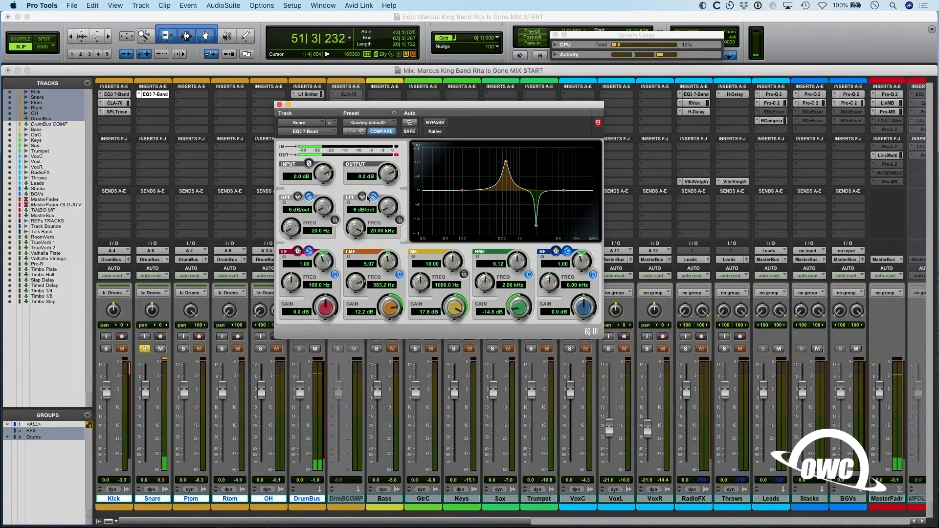
pyautogui.moveTo(391, 260); pyautogui.dragTo(395, 264)
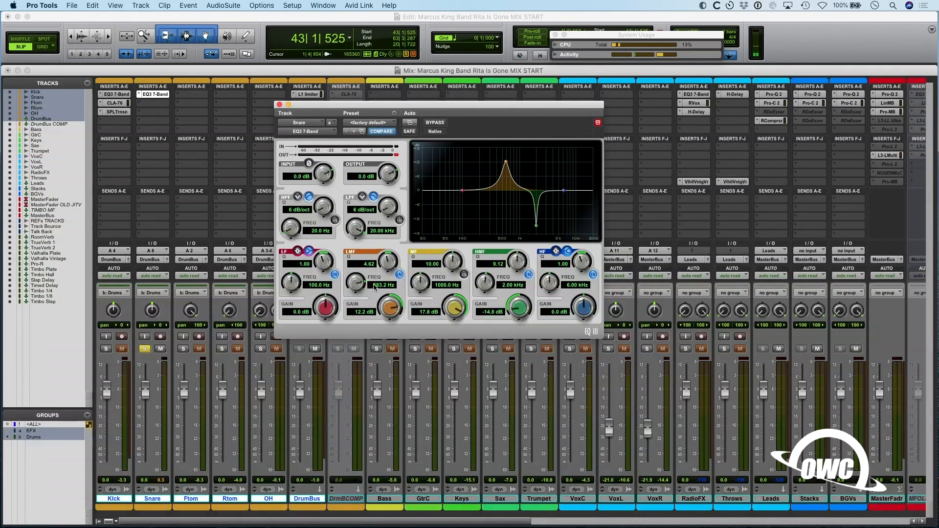
pyautogui.keyDown('alt'); pyautogui.click(396, 305); pyautogui.keyUp('alt')
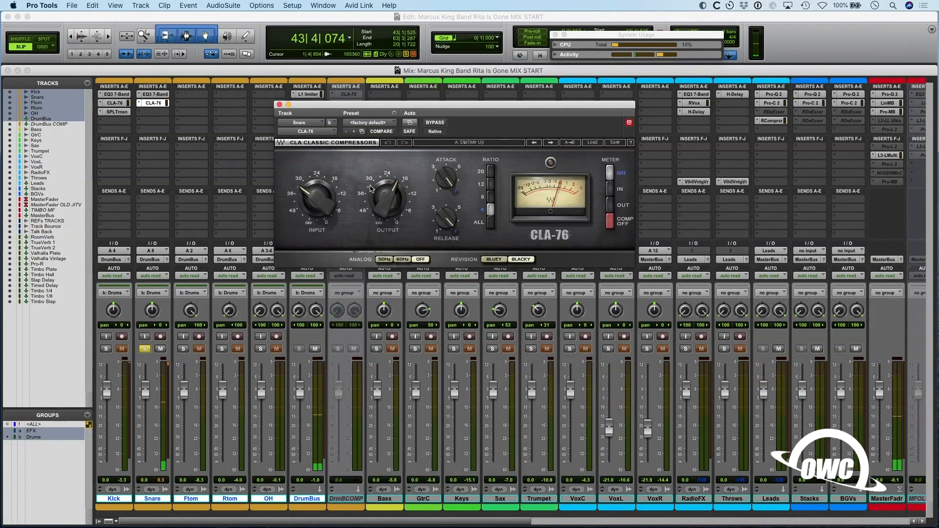
# - Adjust the input level of the Snare's CLA-76 compressor while the section plays
pyautogui.click(324, 197)
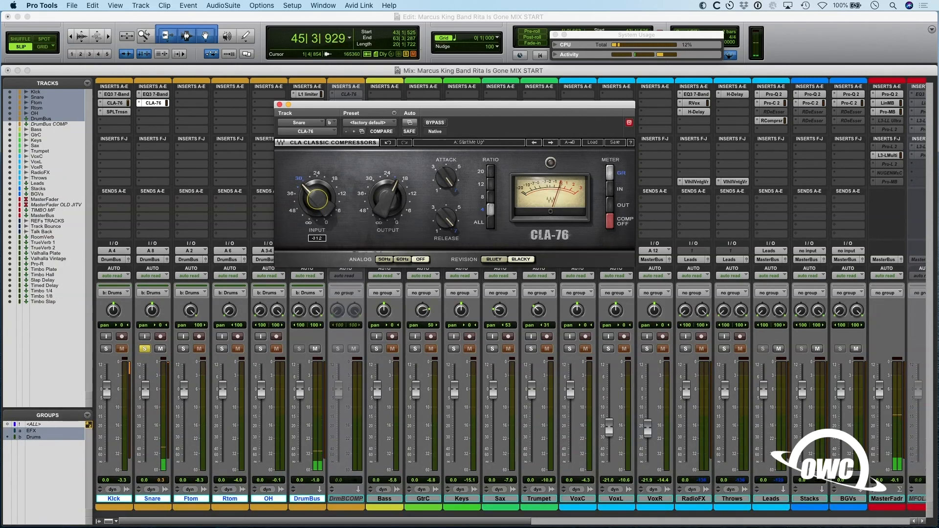
pyautogui.press('space')
# - Add the SPL Transient Designer to the Snare's third insert slot, and audition it during playback
pyautogui.click(140, 114)
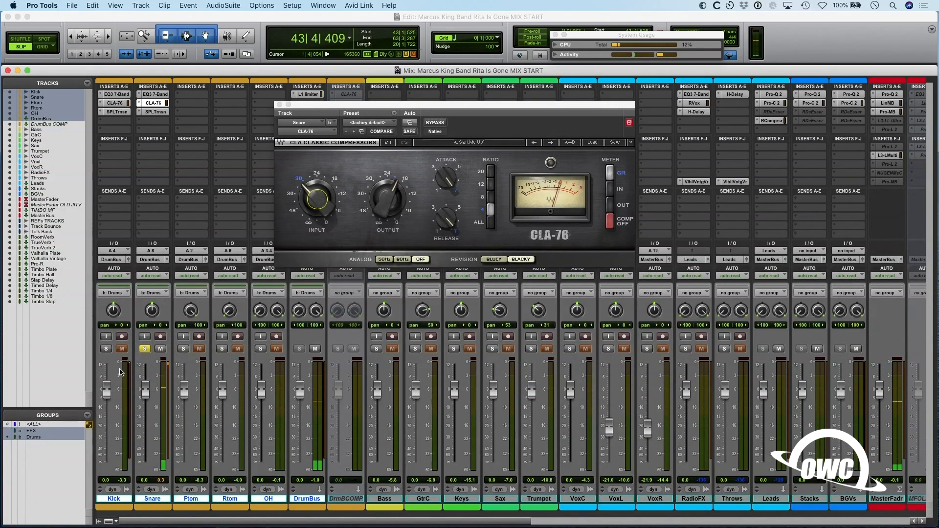
pyautogui.click(155, 112)
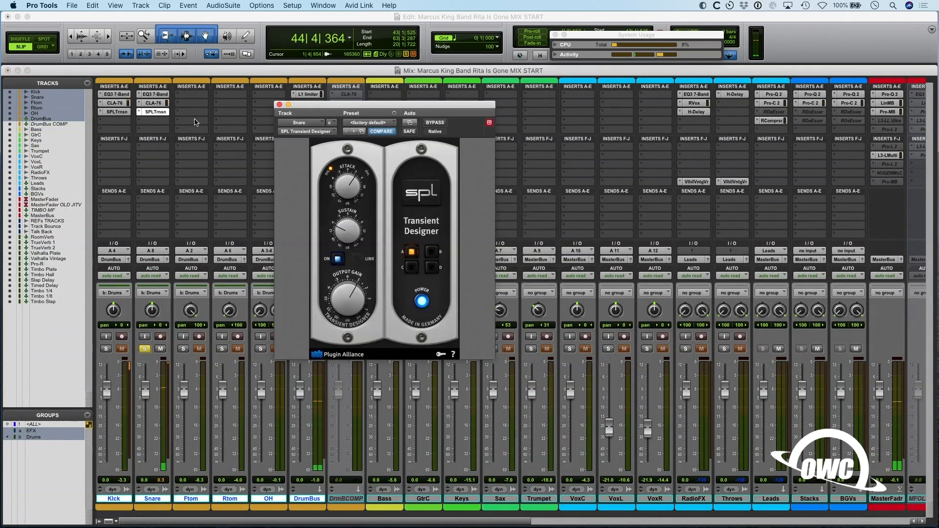
pyautogui.press('space')
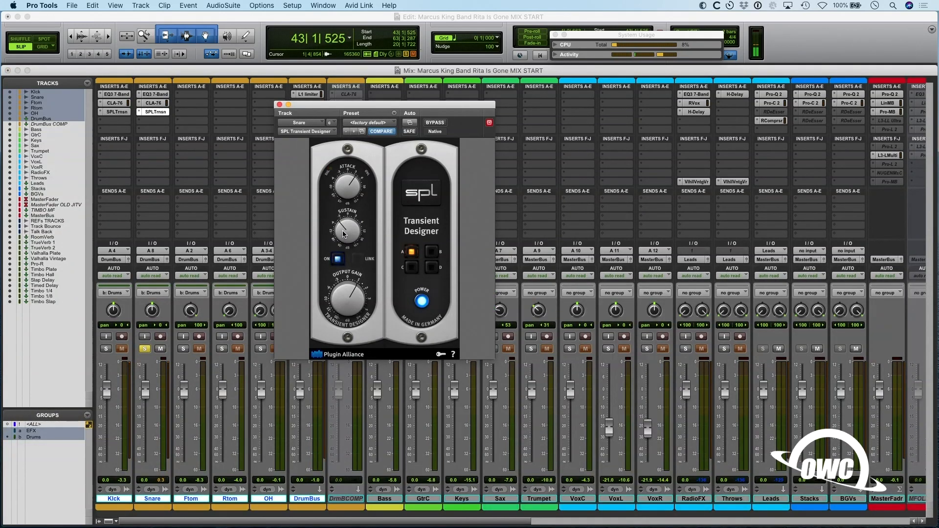
pyautogui.click(105, 349)
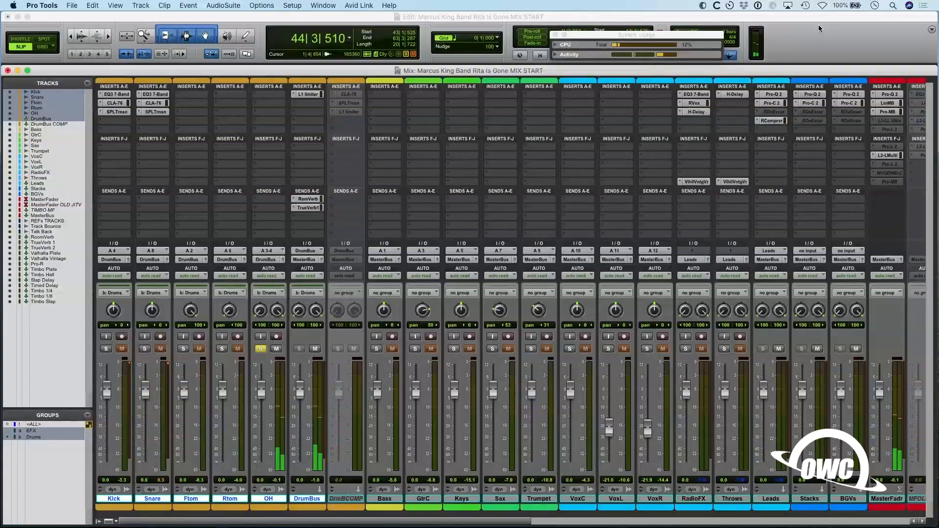
# - Insert a stereo EQ3 7-Band in the OH track's first insert slot
pyautogui.click(273, 98)
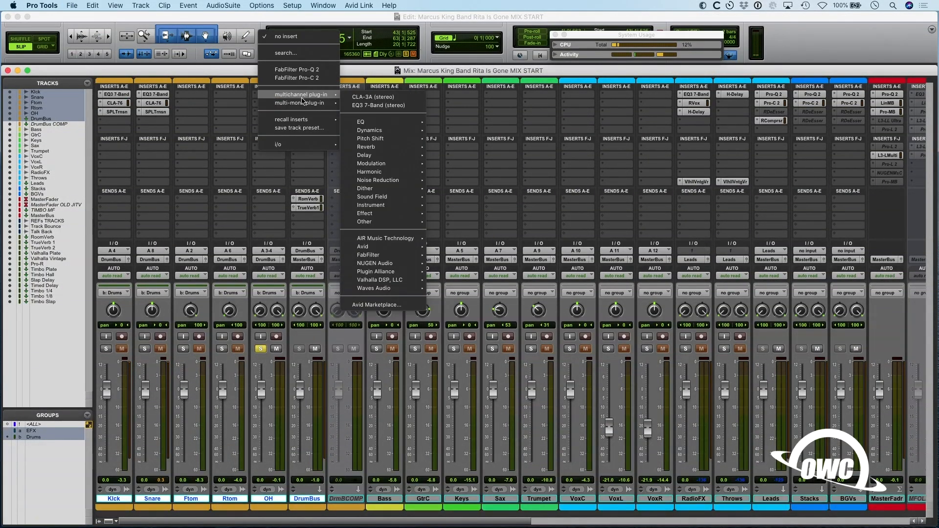
pyautogui.moveTo(304, 94)
pyautogui.click(402, 112)
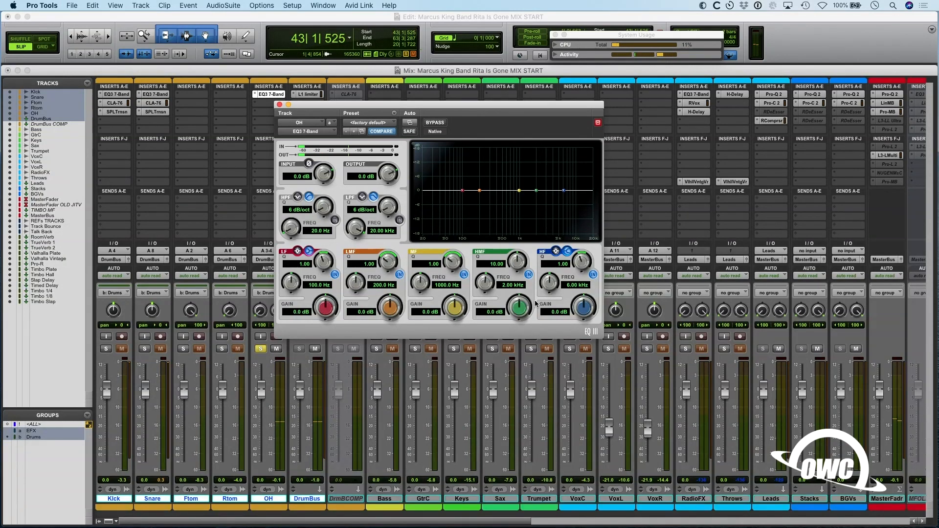
# - On the OH EQ, cut HMF 10 dB at 1.93 kHz and MF 6.7 dB at 959.3 Hz, both with a Q of 10
pyautogui.moveTo(537, 148); pyautogui.dragTo(535, 214)
pyautogui.moveTo(508, 347); pyautogui.dragTo(508, 348)
pyautogui.moveTo(453, 261); pyautogui.dragTo(455, 203)
pyautogui.moveTo(454, 311); pyautogui.dragTo(459, 262)
pyautogui.press('space')
pyautogui.moveTo(454, 308); pyautogui.dragTo(453, 357)
pyautogui.press('space')
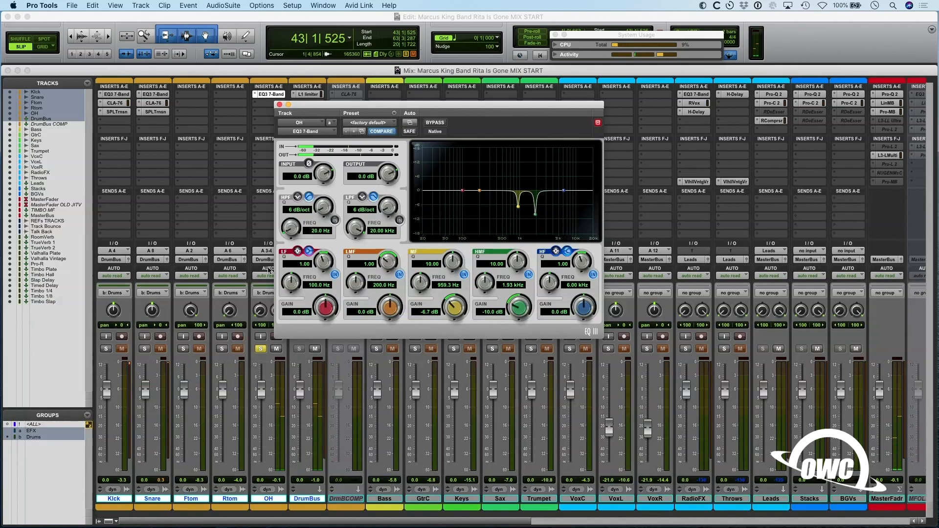
# - Insert the API-2500 compressor in the OH track's second insert slot and adjust its threshold during playback
pyautogui.click(267, 104)
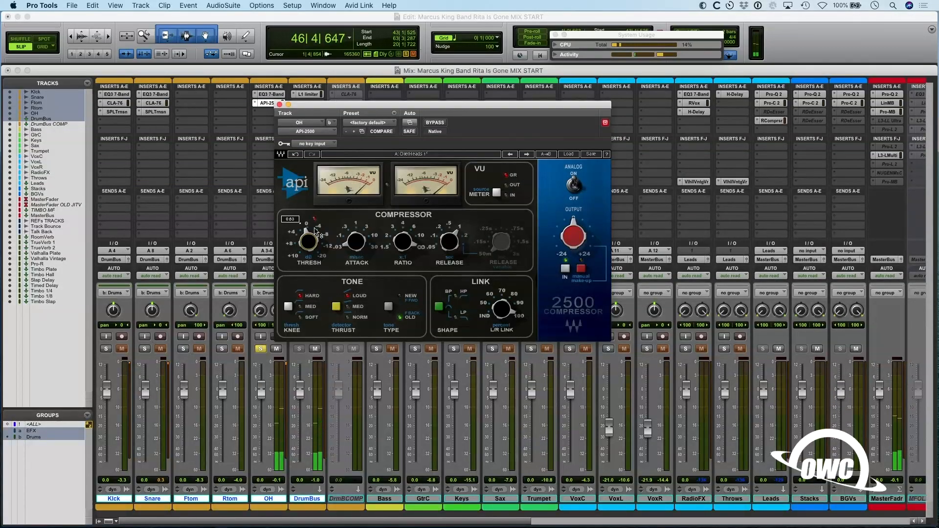
pyautogui.press('space')
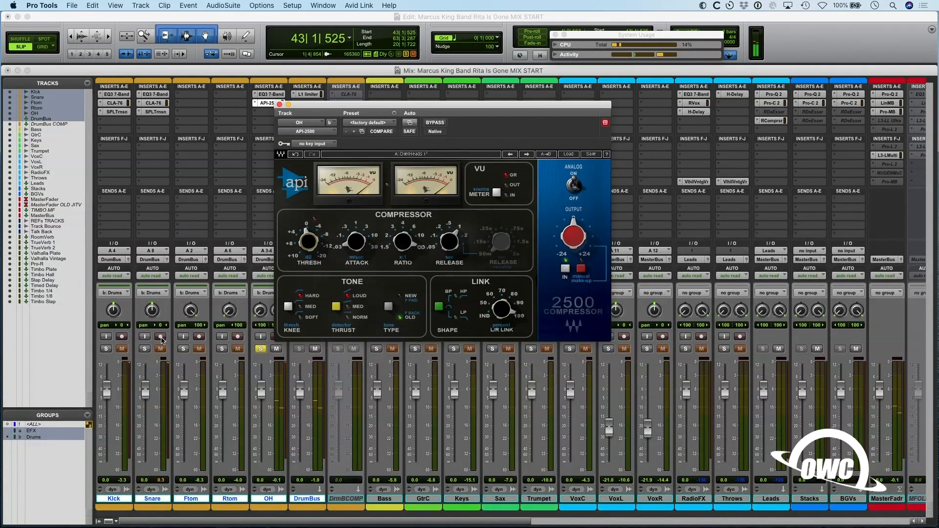
# - Solo the Snare with the OH and invert the OH polarity in its third-slot EQ3 7-Band, comparing both phase settings during playback
pyautogui.click(145, 349)
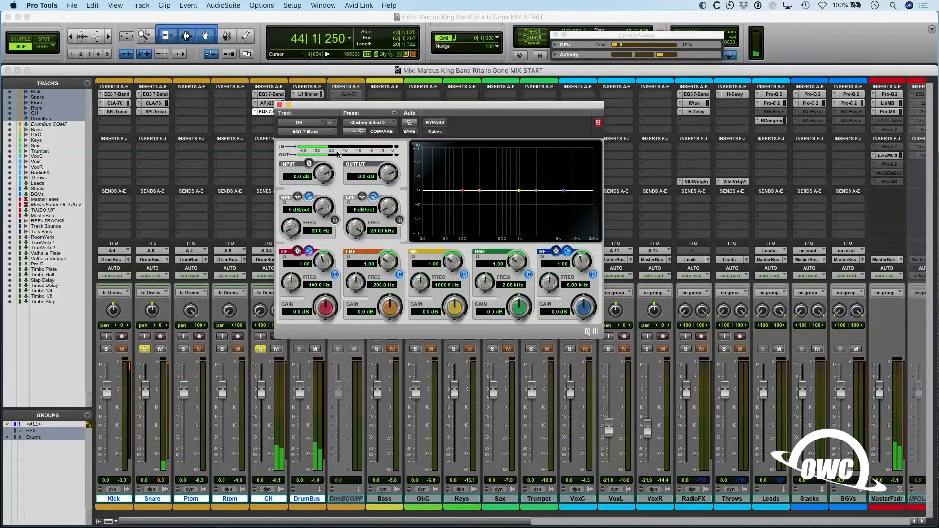
pyautogui.press('space')
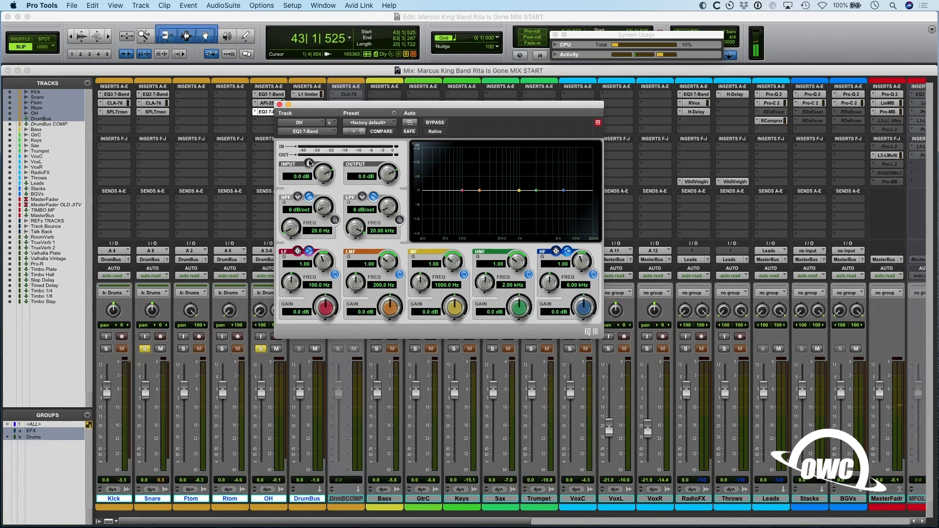
pyautogui.press('space')
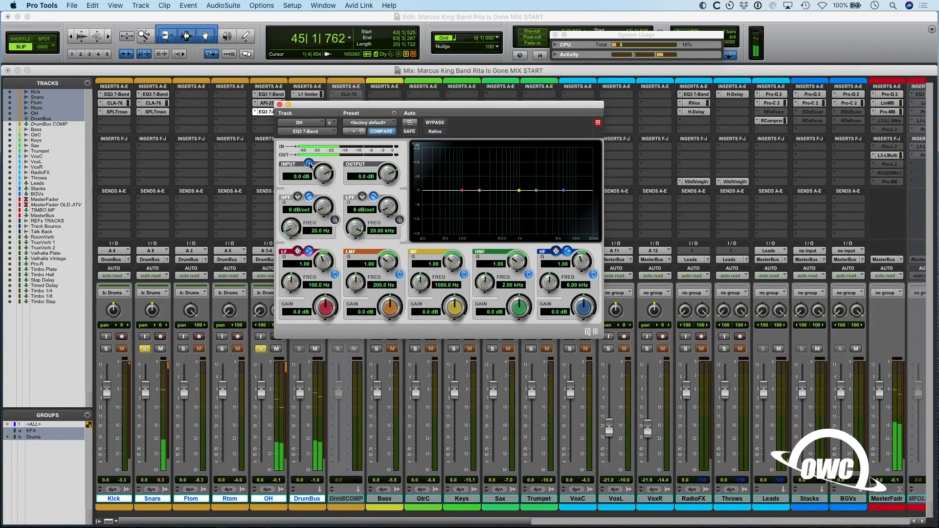
pyautogui.click(309, 164)
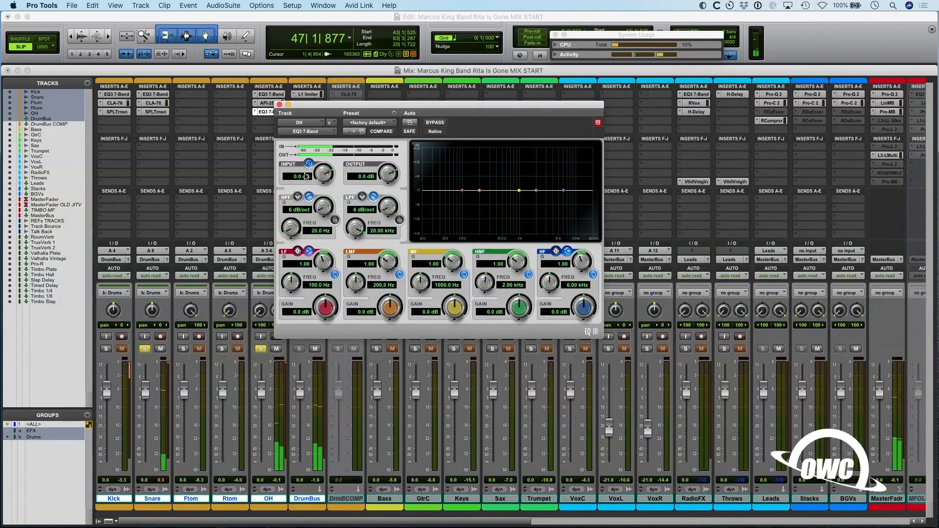
pyautogui.press('space')
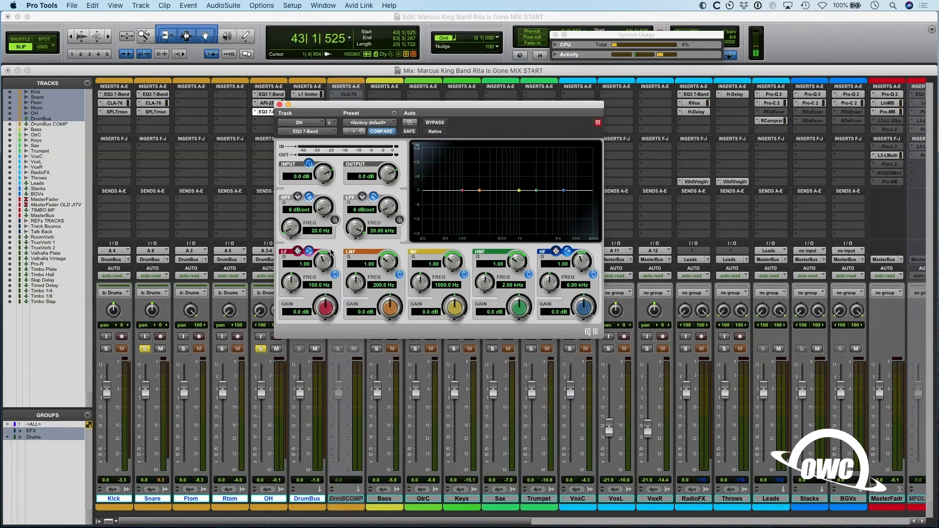
# - Set the output of the OH's polarity EQ to -3.1 dB, and audition it with the Kick, Snare and toms soloed
pyautogui.click(106, 349)
pyautogui.press('space')
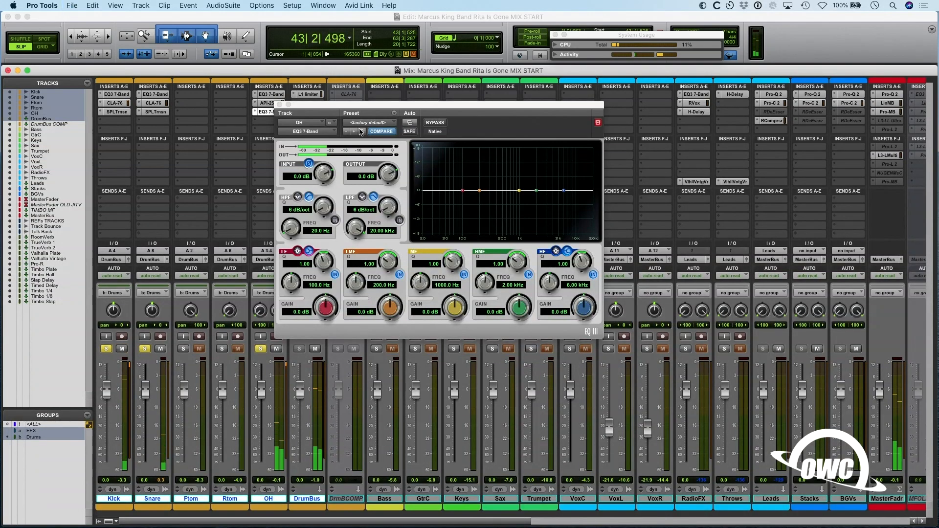
pyautogui.moveTo(377, 182); pyautogui.dragTo(377, 194)
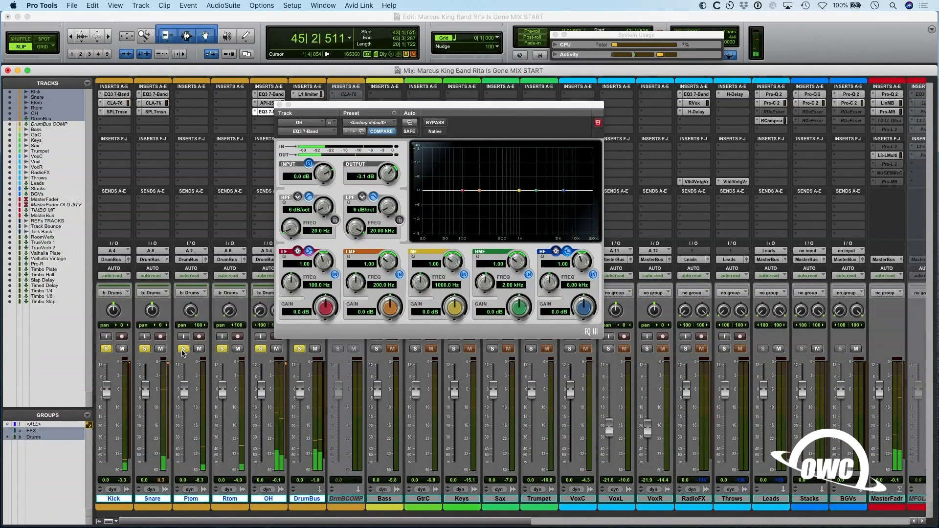
pyautogui.click(183, 351)
pyautogui.press('space')
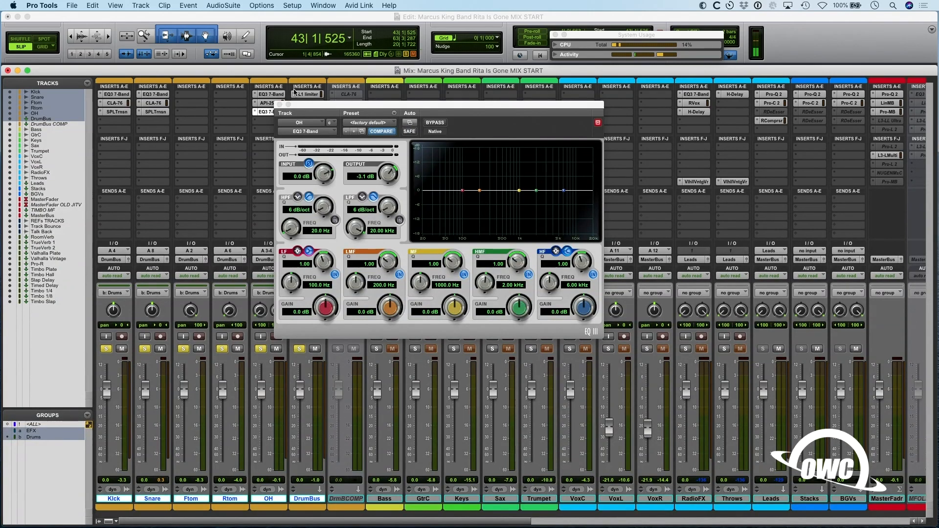
# - Close the OH's EQ window and audition the Bass in solo
pyautogui.click(279, 105)
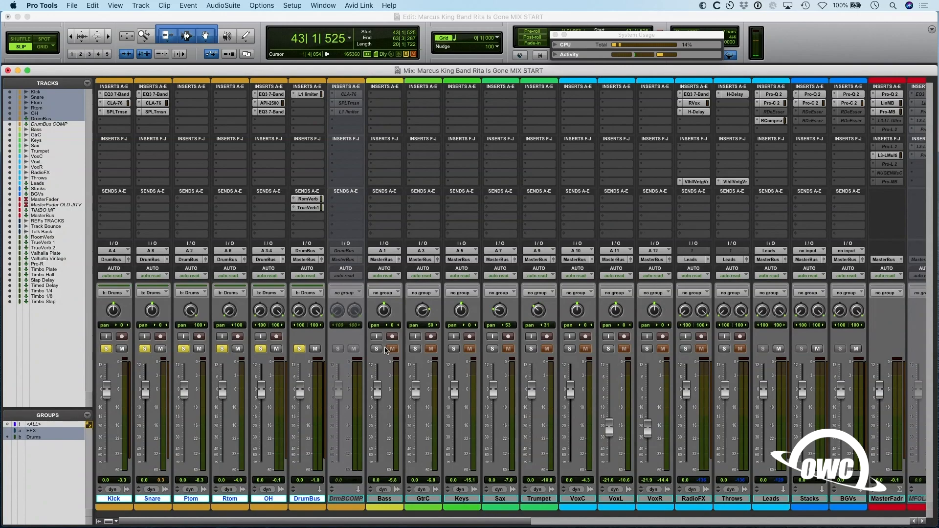
pyautogui.press('space')
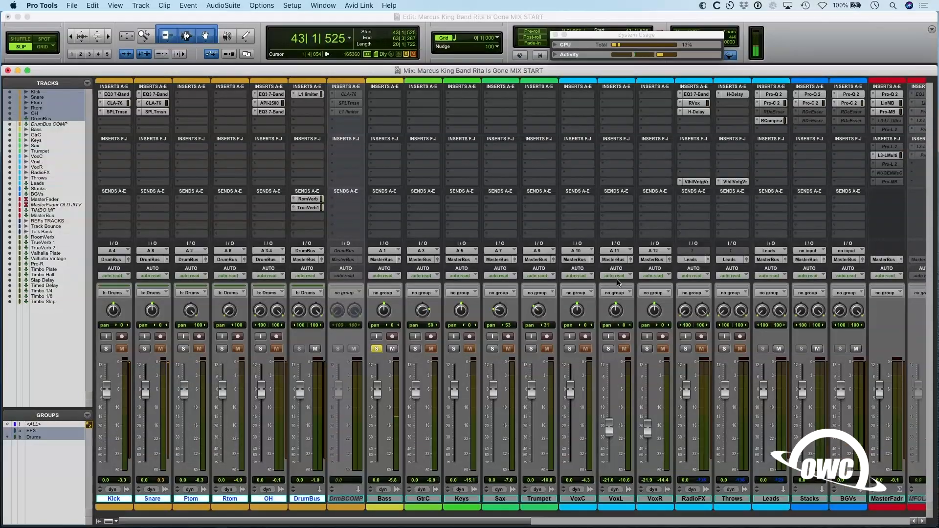
# - Insert EQ3 7-Band in the Bass track's first insert slot and adjust its low-mid band during playback
pyautogui.click(395, 98)
pyautogui.click(393, 75)
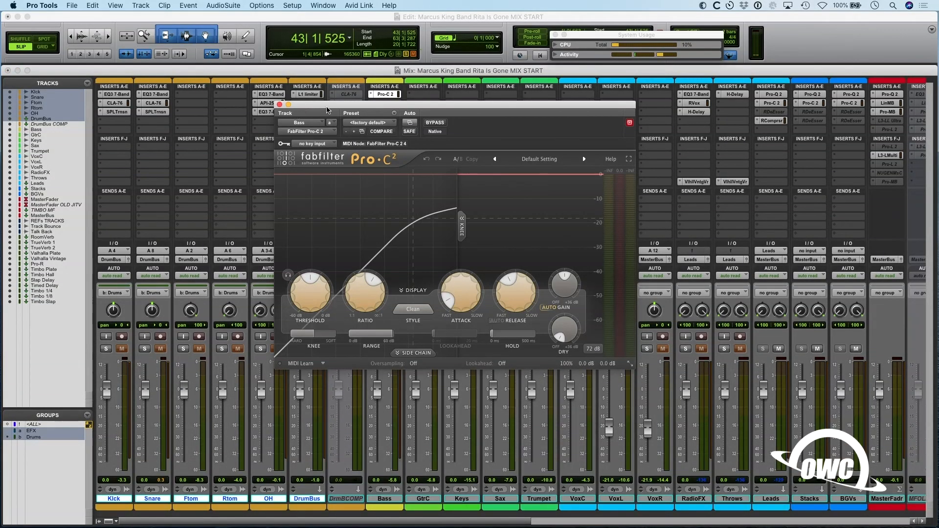
pyautogui.click(372, 96)
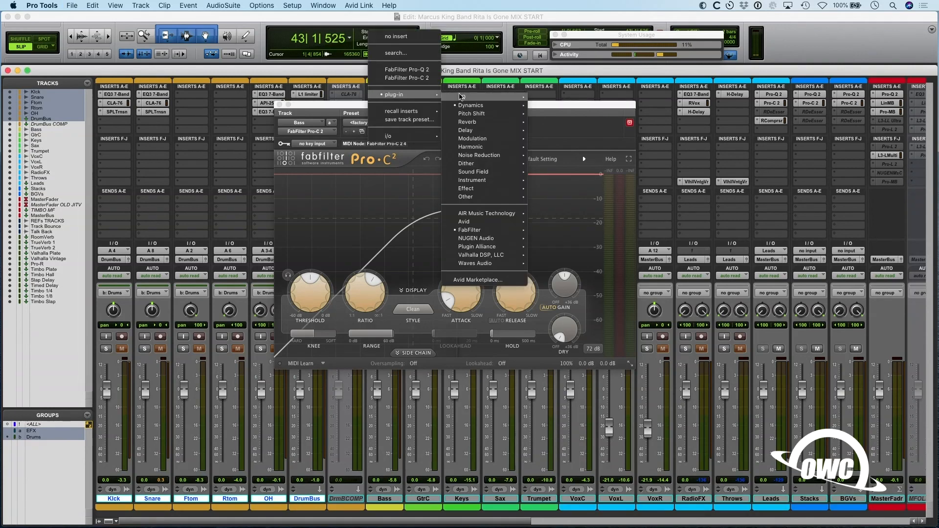
pyautogui.moveTo(462, 97)
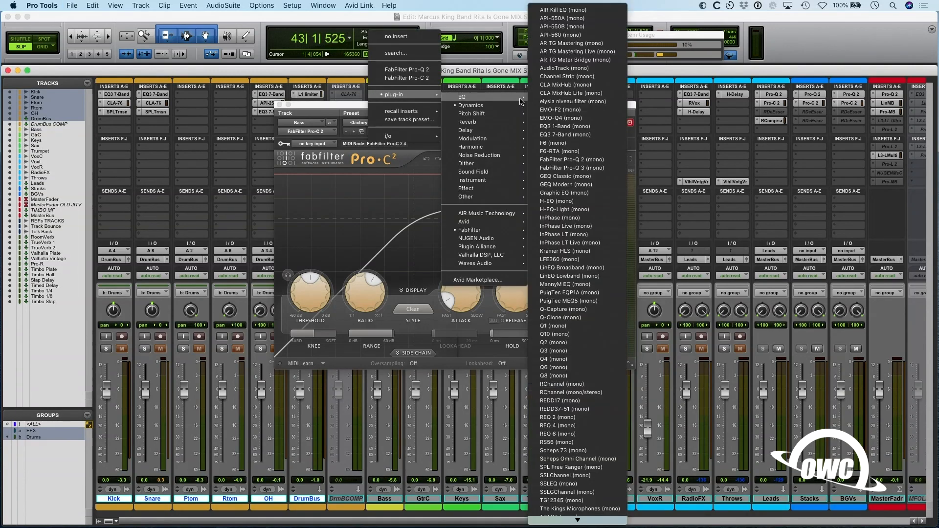
pyautogui.click(565, 135)
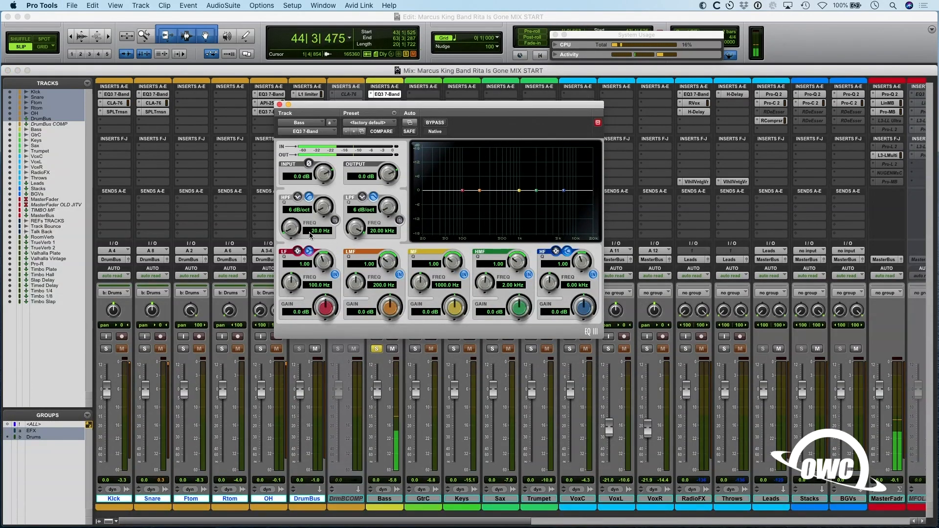
pyautogui.moveTo(390, 307); pyautogui.dragTo(355, 216)
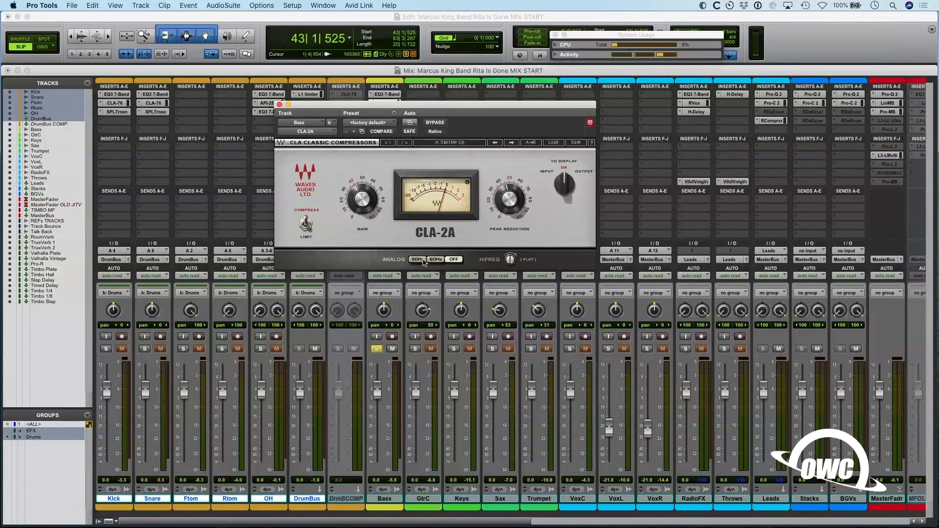
# - Adjust the peak reduction and gain of the Bass track's CLA-2A compressor, soloing the drum tracks along with the Bass
pyautogui.press('space')
pyautogui.moveTo(519, 199); pyautogui.dragTo(519, 196)
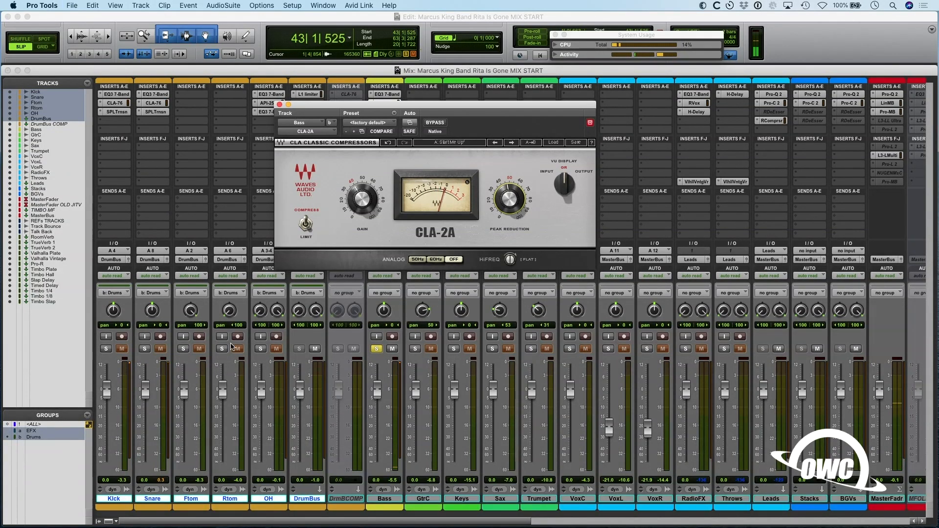
pyautogui.click(221, 349)
pyautogui.click(362, 199)
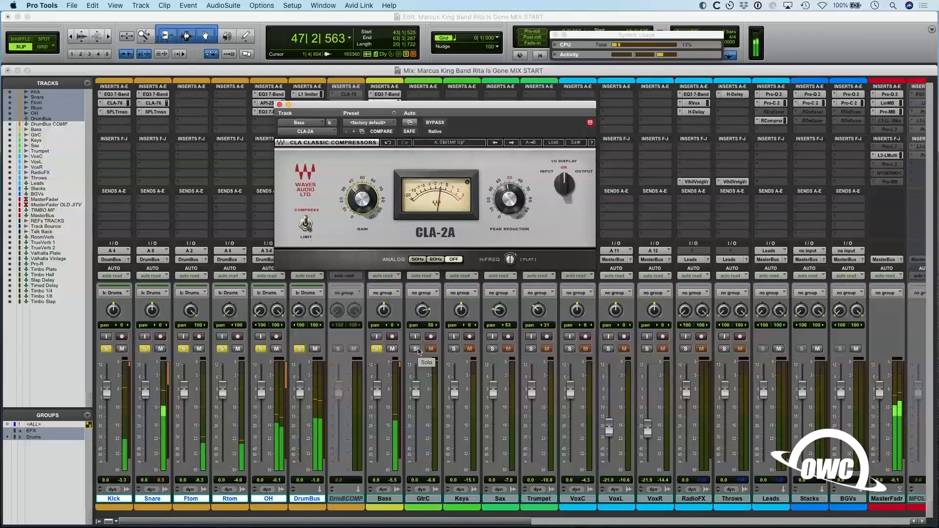
# - Compare the soloed drums and Bass with and without the OH track during playback
pyautogui.click(261, 349)
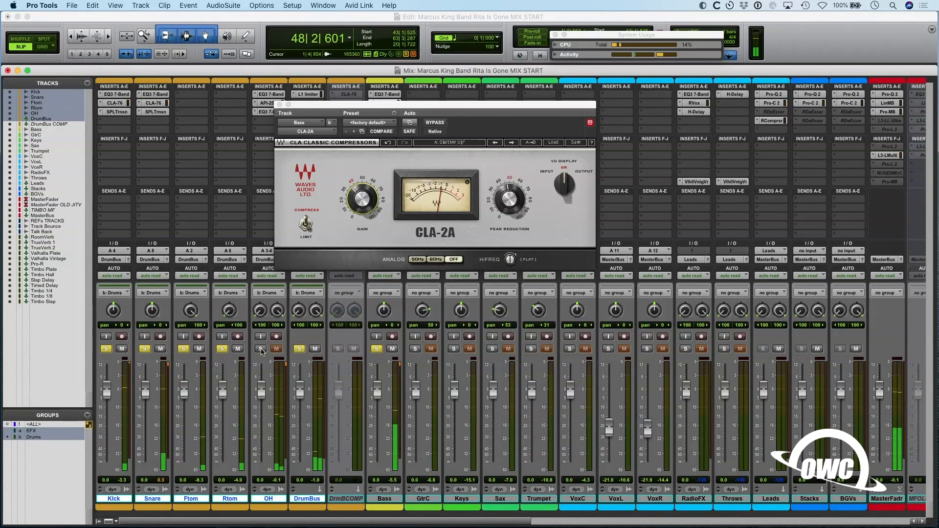
pyautogui.press('space')
pyautogui.click(260, 349)
pyautogui.press('space')
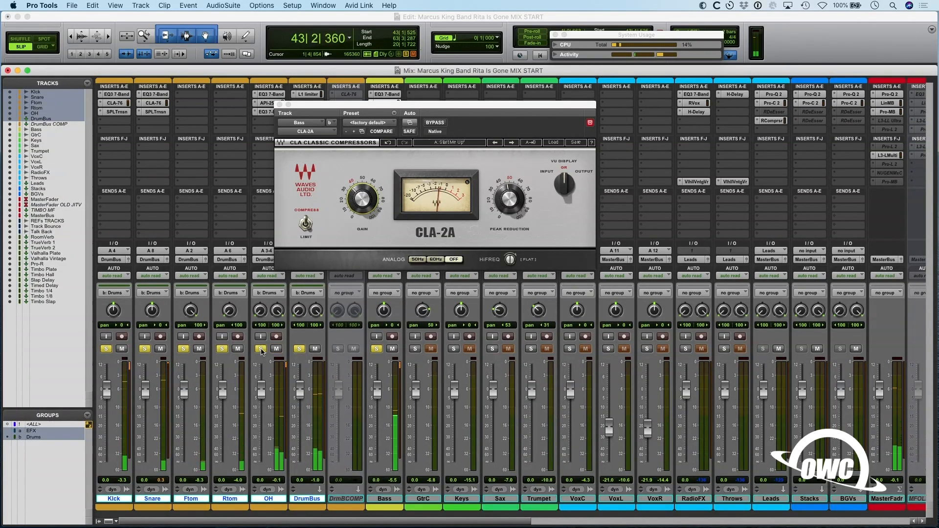
pyautogui.press('space')
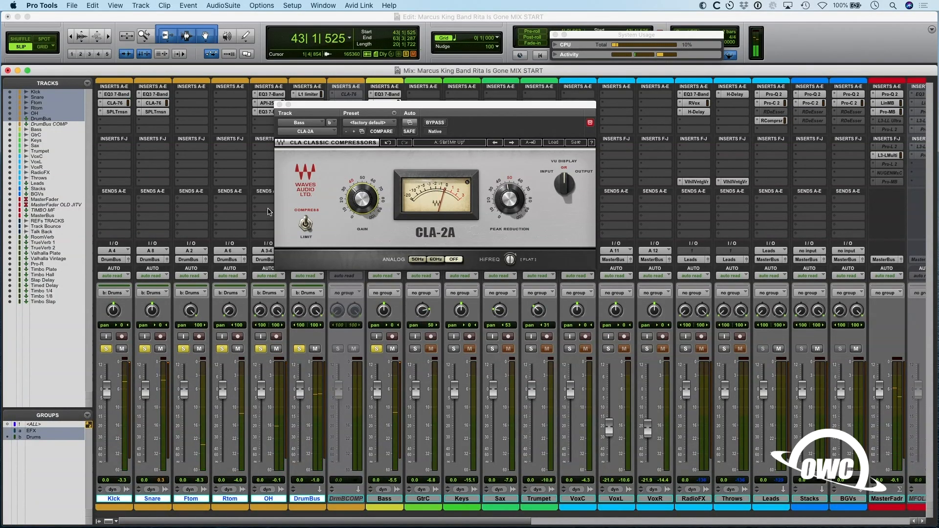
# - Set the output of the OH's third-slot EQ3 7-Band to -7.4 dB and close its window
pyautogui.click(263, 113)
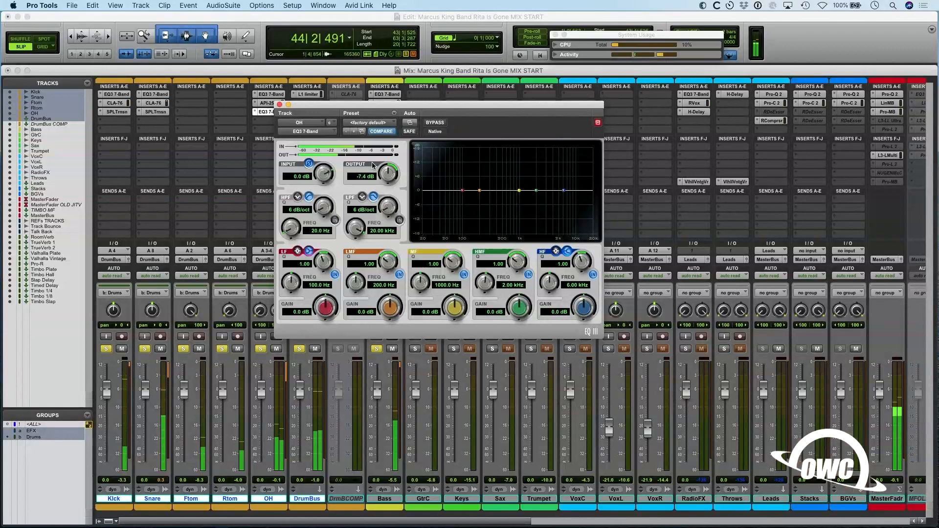
pyautogui.click(279, 105)
pyautogui.press('space')
# - Solo GtrC and sweep its EQ3 7-Band mid band, cutting it to -8.5 dB at 910.7 Hz with a Q of 8.91
pyautogui.keyDown('alt'); pyautogui.click(415, 349); pyautogui.keyUp('alt')
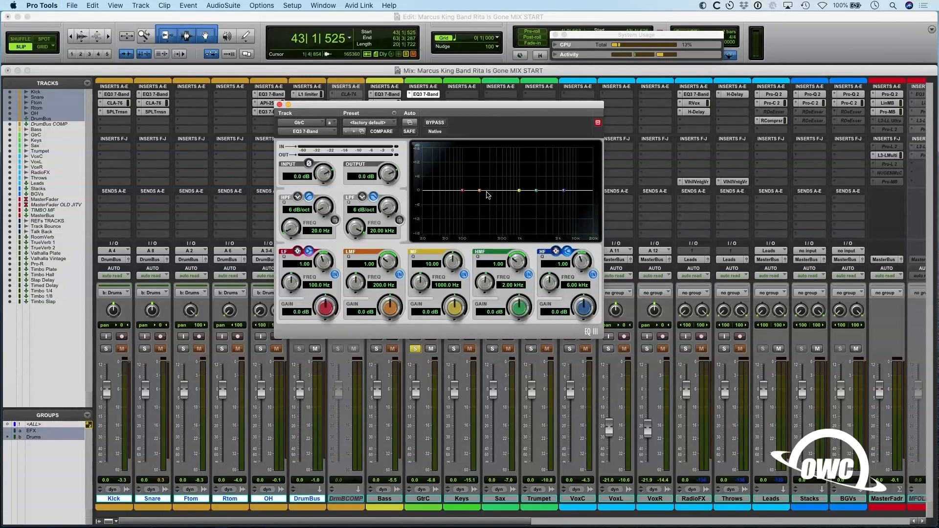
pyautogui.press('space')
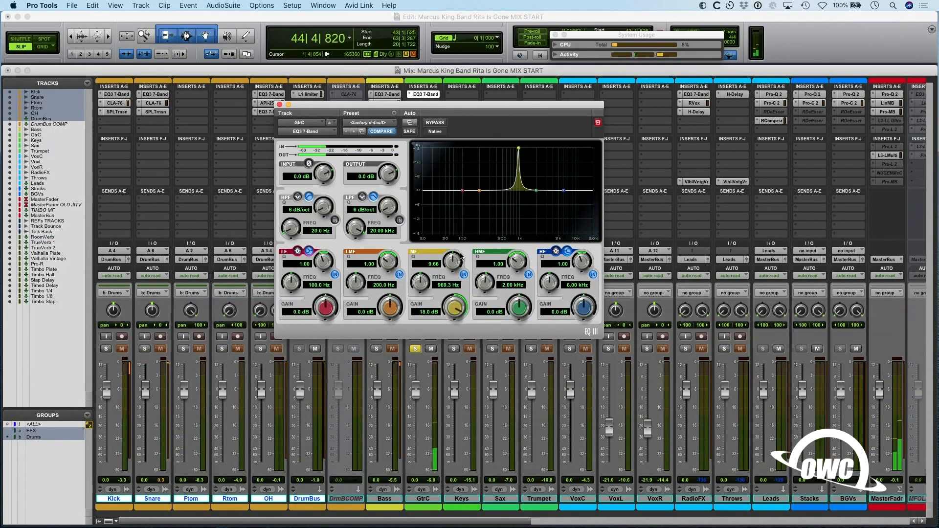
pyautogui.moveTo(421, 282); pyautogui.dragTo(454, 269)
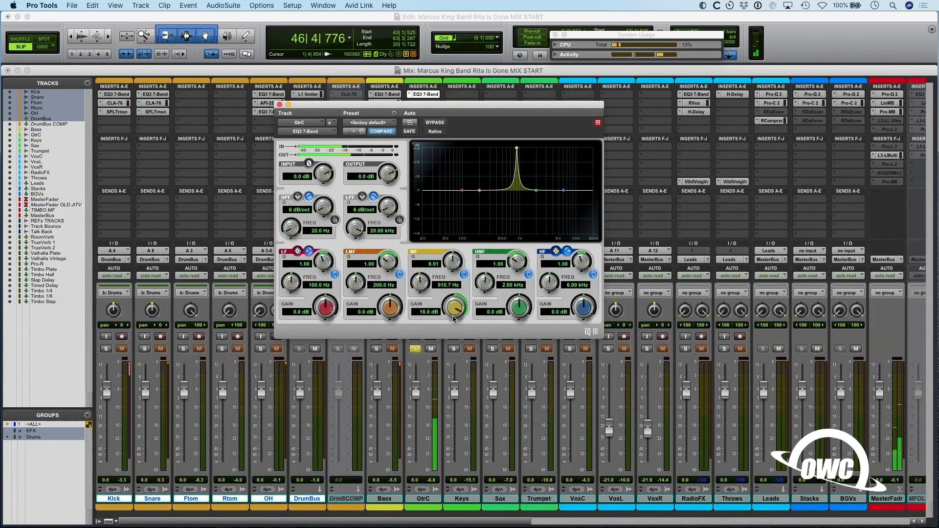
pyautogui.moveTo(460, 308); pyautogui.dragTo(439, 370)
# - Cut the GtrC EQ's high-mid band to -12.3 dB at 1.93 kHz with a Q of 10.00, and compare with the EQ bypassed
pyautogui.moveTo(504, 309); pyautogui.dragTo(507, 255)
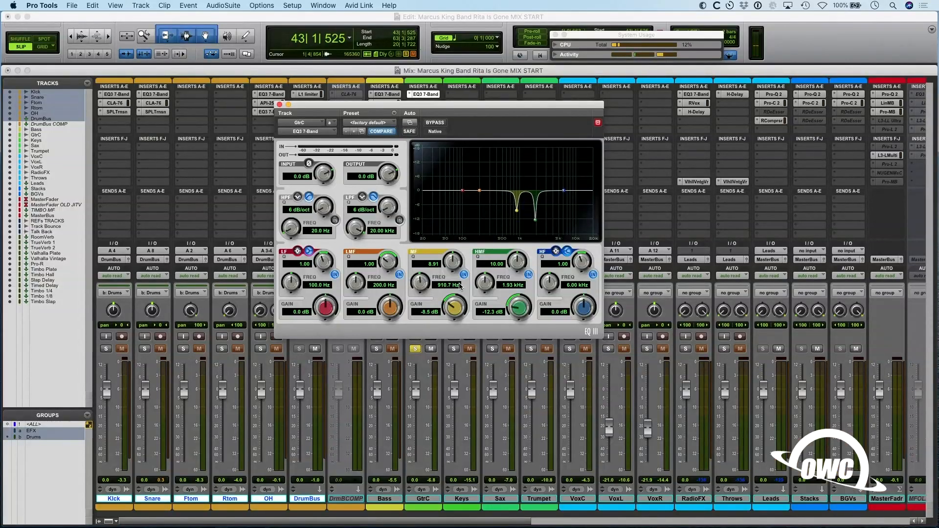
pyautogui.press('space')
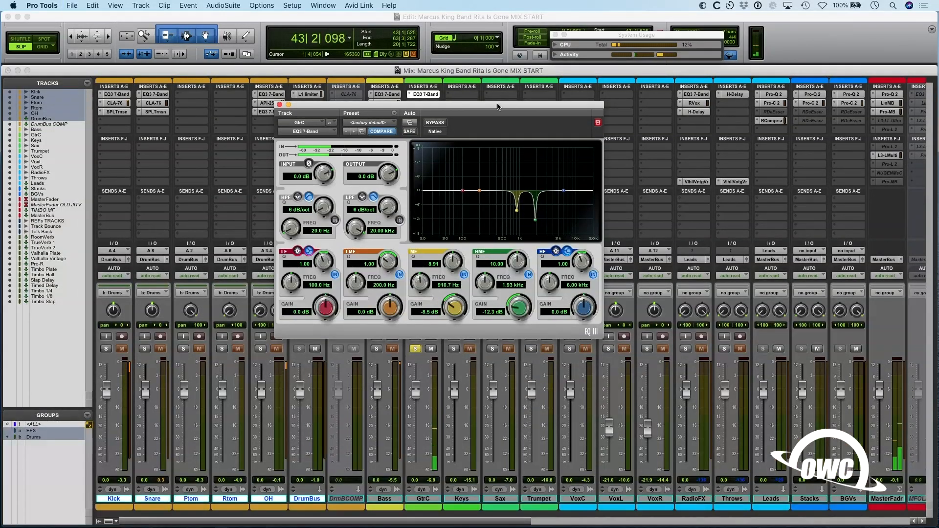
pyautogui.click(433, 124)
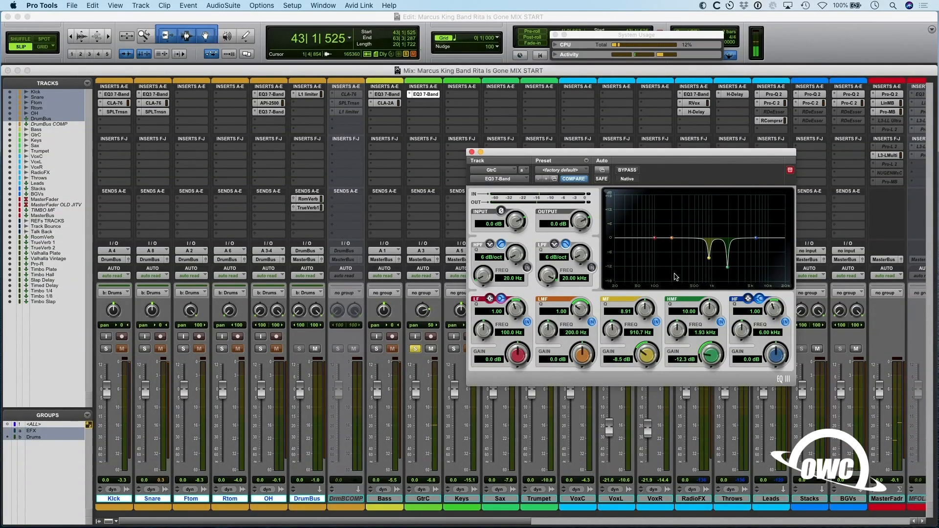
# - Shape GtrC's EQ with -2.4 dB at 450.8 Hz, a 3.3 dB high shelf at 3.73 kHz and a 24 dB/oct high-pass at 84.2 Hz
pyautogui.click(561, 171)
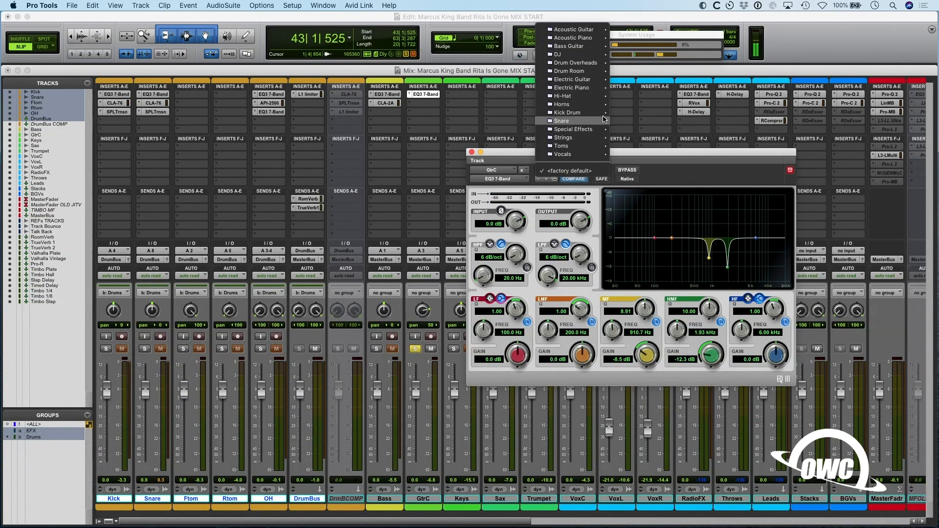
pyautogui.click(440, 103)
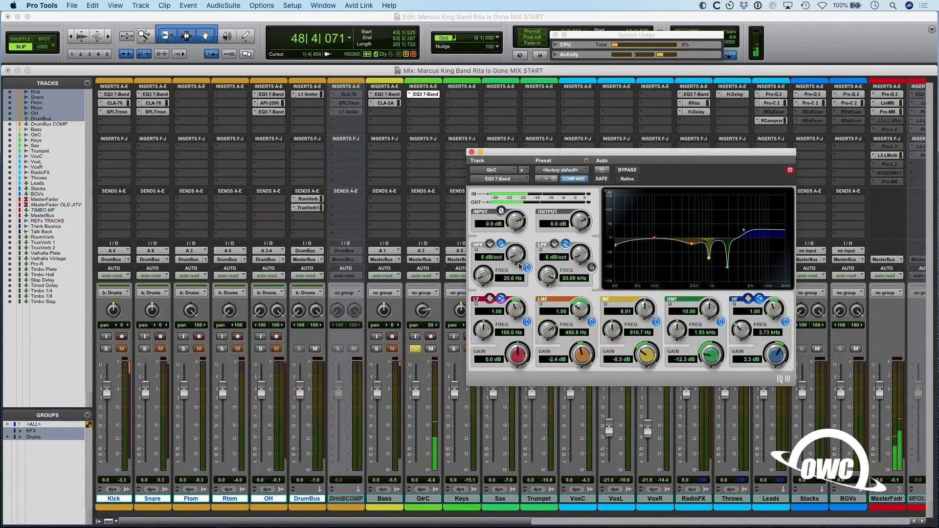
pyautogui.moveTo(484, 279); pyautogui.dragTo(498, 220)
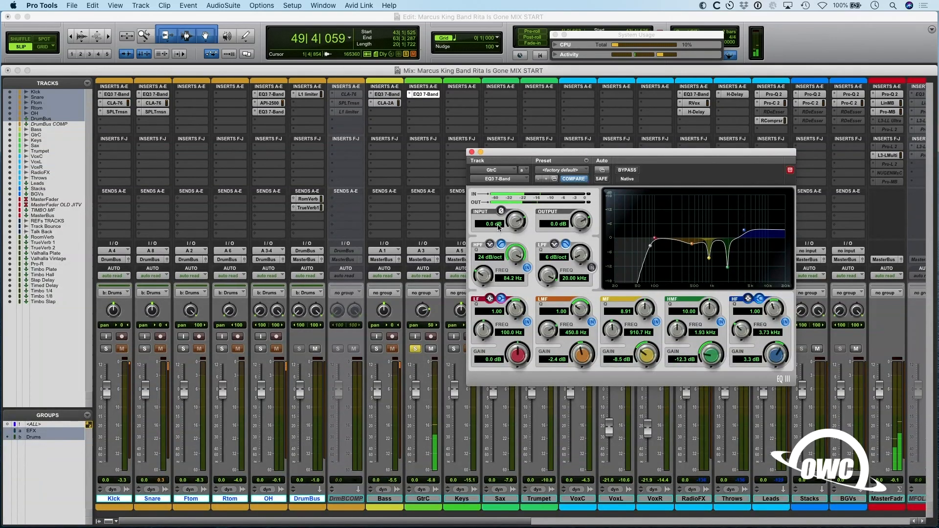
# - Play back GtrC and compare its sound with the EQ active and bypassed
pyautogui.press('space')
pyautogui.press('space')
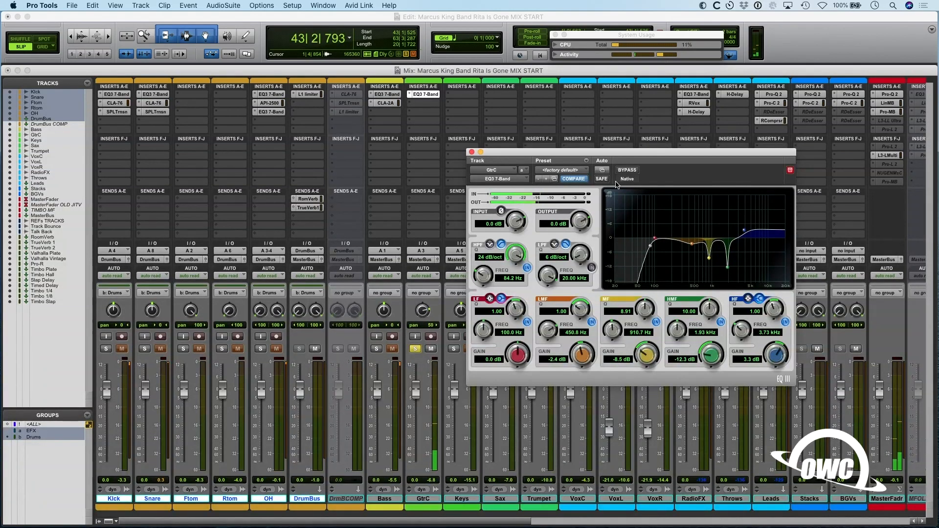
pyautogui.click(633, 170)
pyautogui.click(633, 171)
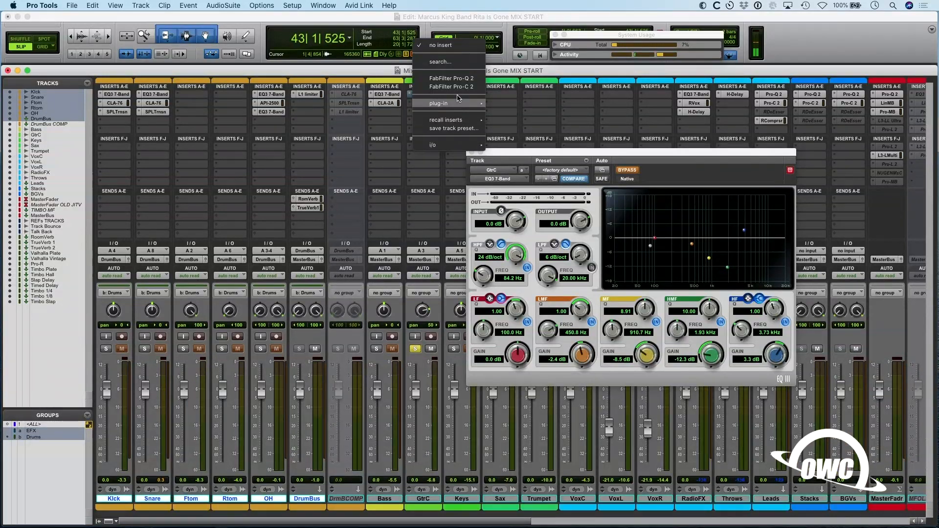
# - Insert a second EQ3 7-Band in GtrC's second slot and load the Electric Guitar preset Add Bite 2
pyautogui.moveTo(427, 105)
pyautogui.moveTo(528, 105)
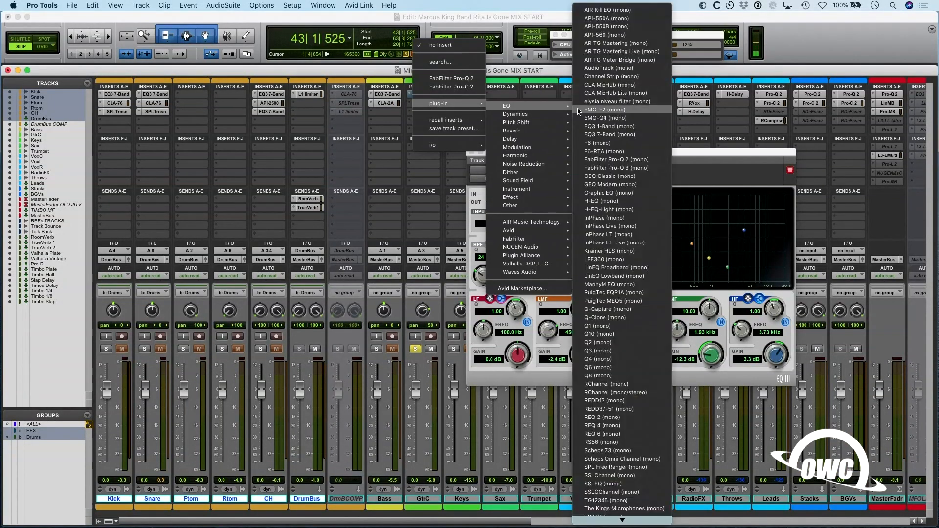
pyautogui.click(603, 135)
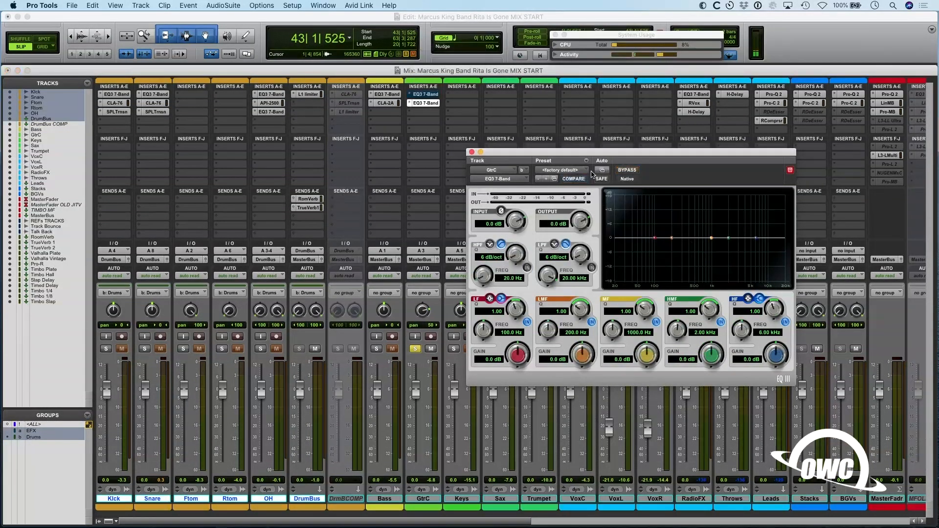
pyautogui.click(572, 171)
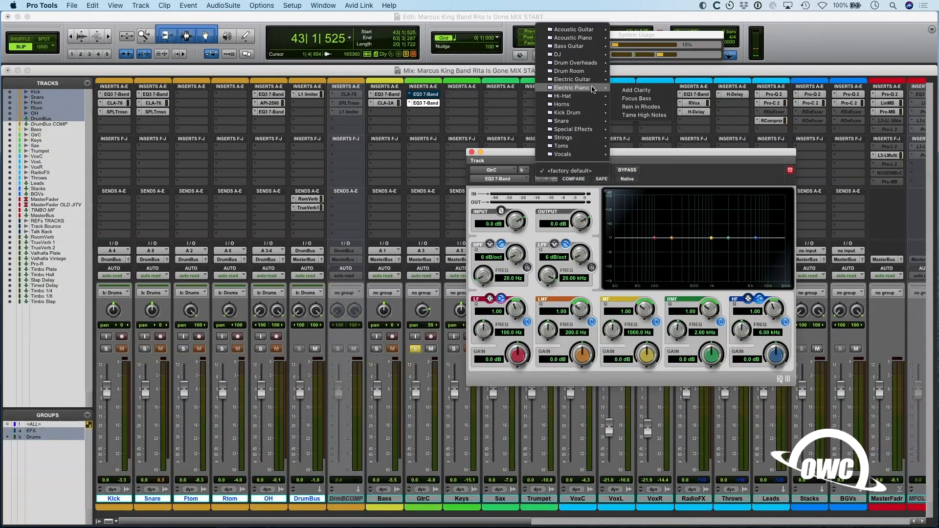
pyautogui.moveTo(592, 91)
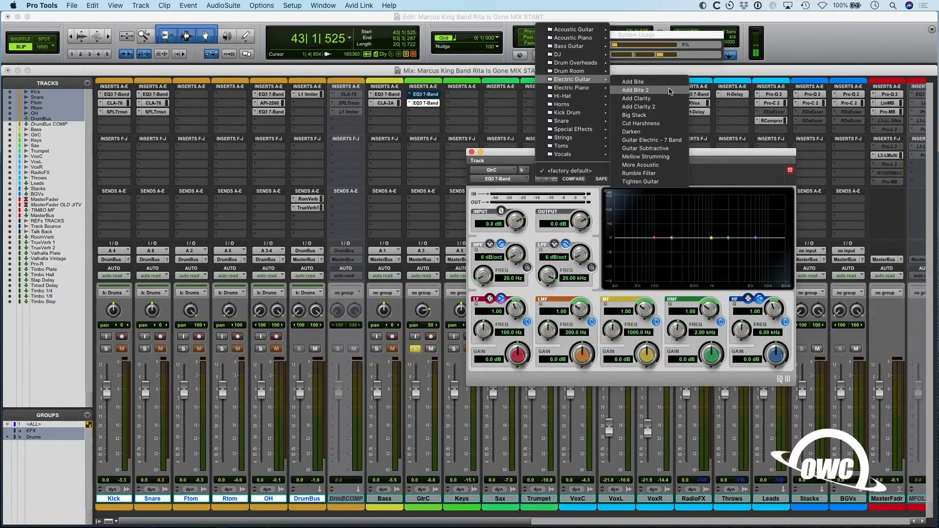
pyautogui.click(669, 91)
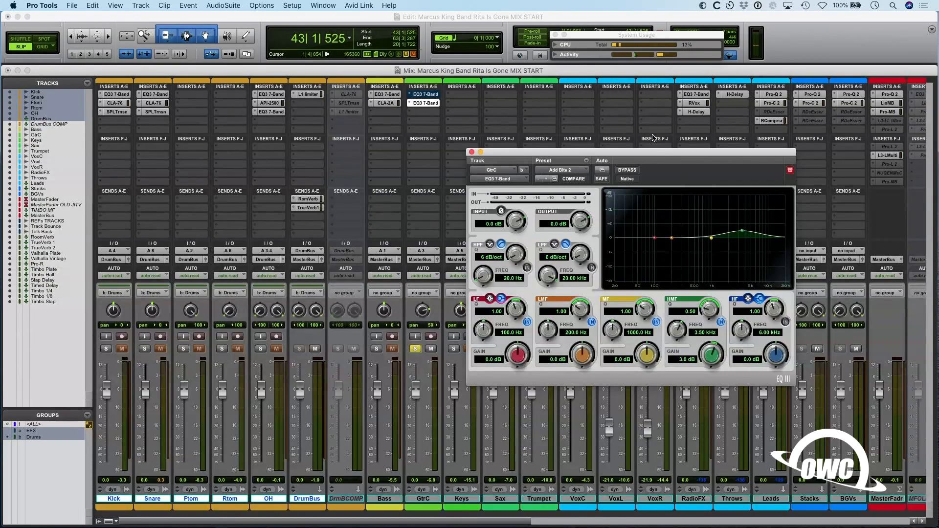
# - Step through the second GtrC EQ's Electric Guitar presets to Guitar Electric - 7 Band
pyautogui.click(547, 180)
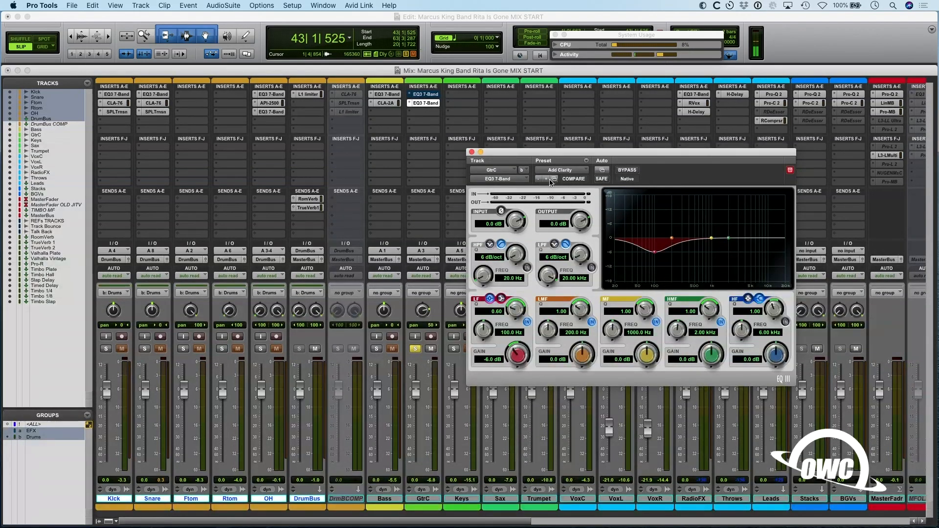
pyautogui.click(547, 179)
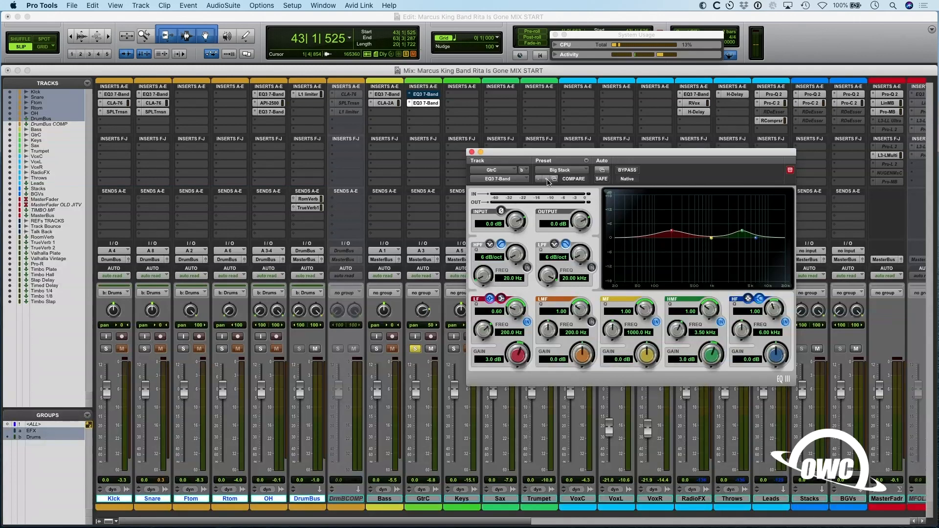
pyautogui.click(547, 179)
pyautogui.click(547, 179)
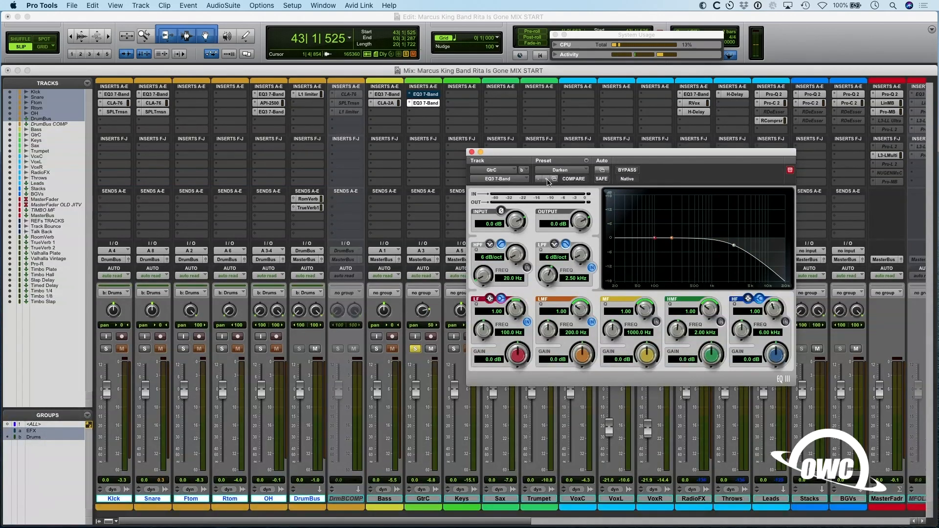
pyautogui.click(548, 180)
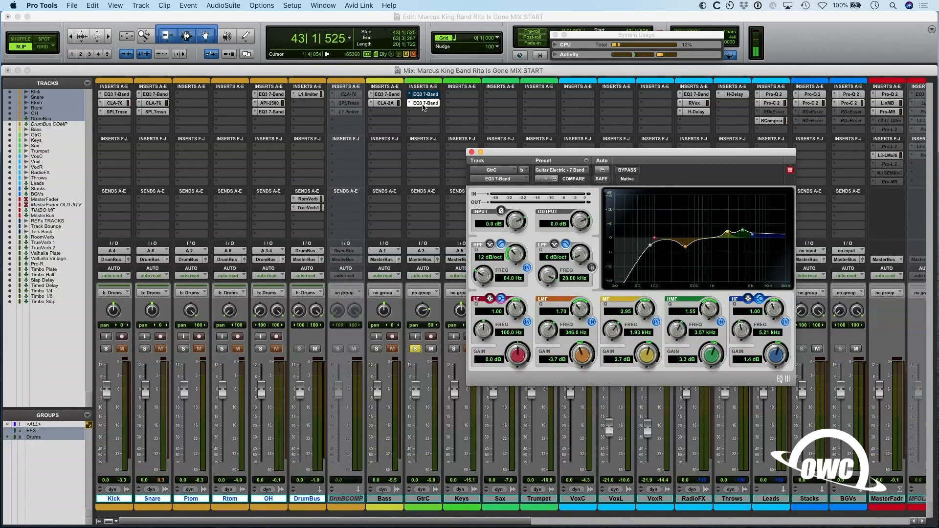
# - Compare the Guitar Electric - 7 Band preset with the custom GtrC EQ curve, and close the preset EQ's window
pyautogui.press('space')
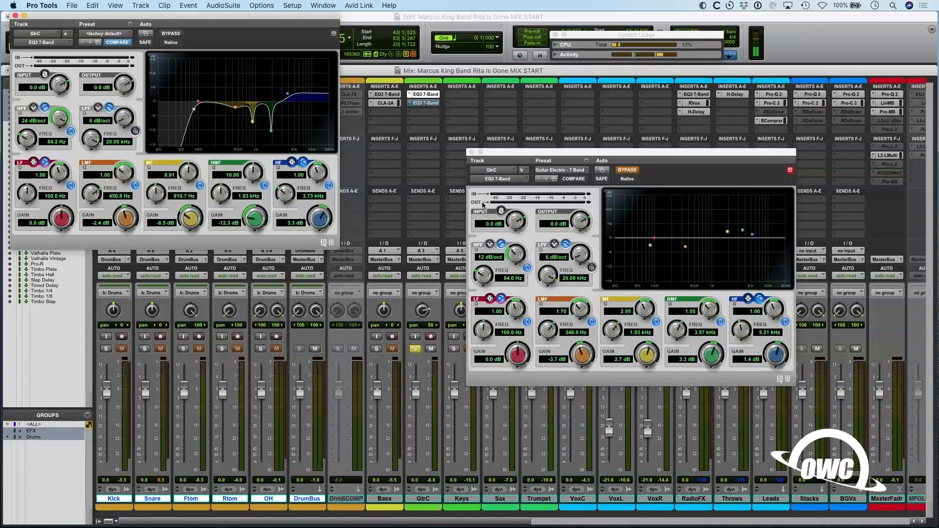
pyautogui.click(636, 179)
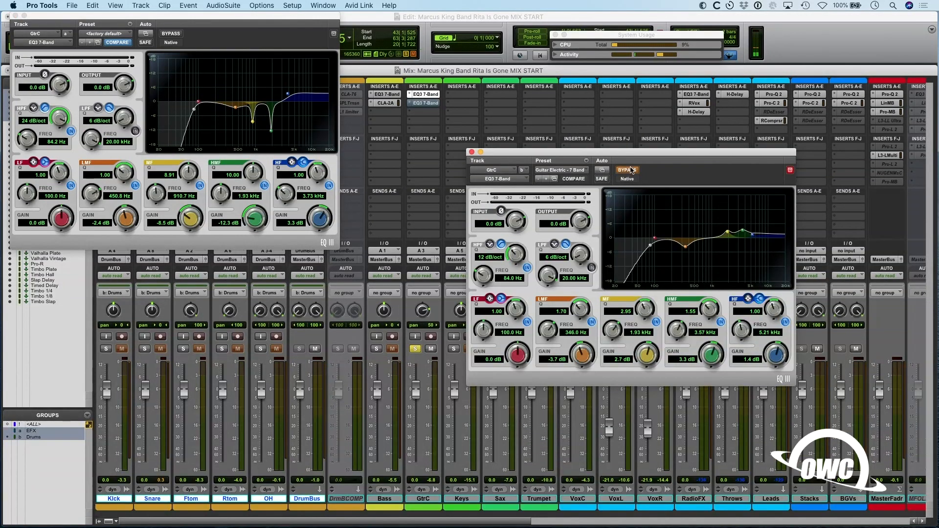
pyautogui.click(627, 170)
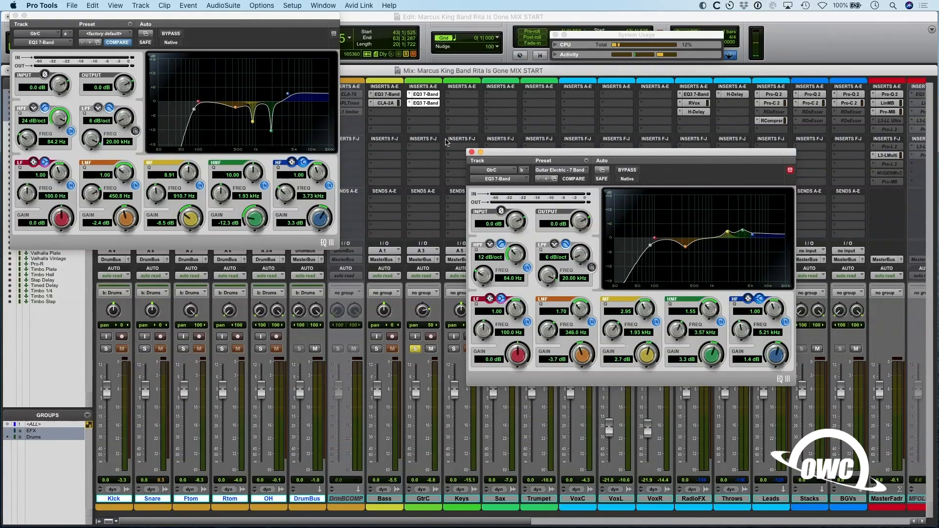
pyautogui.keyDown('alt'); pyautogui.click(470, 152); pyautogui.keyUp('alt')
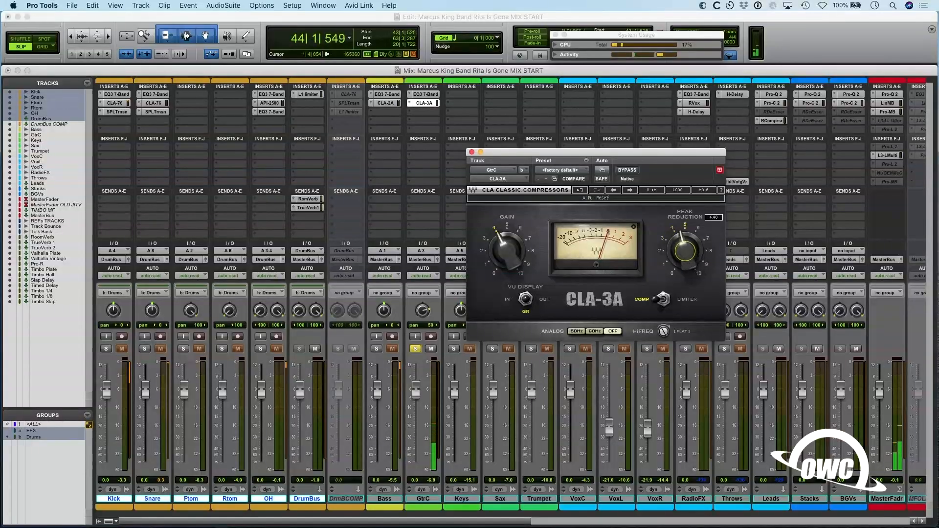
# - Raise the peak reduction of GtrC's CLA-3A compressor to about 6 and listen to the guitar with Bass soloed alongside it
pyautogui.moveTo(685, 251); pyautogui.dragTo(685, 236)
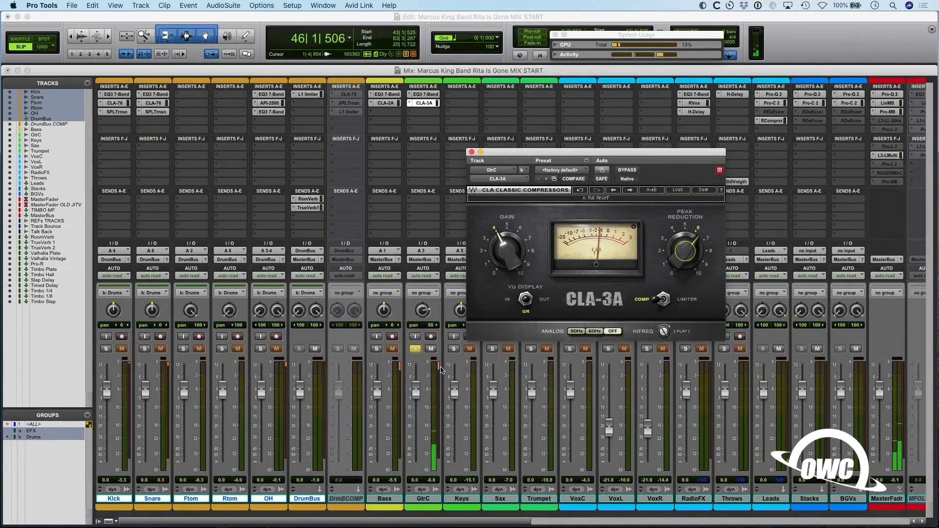
pyautogui.click(376, 348)
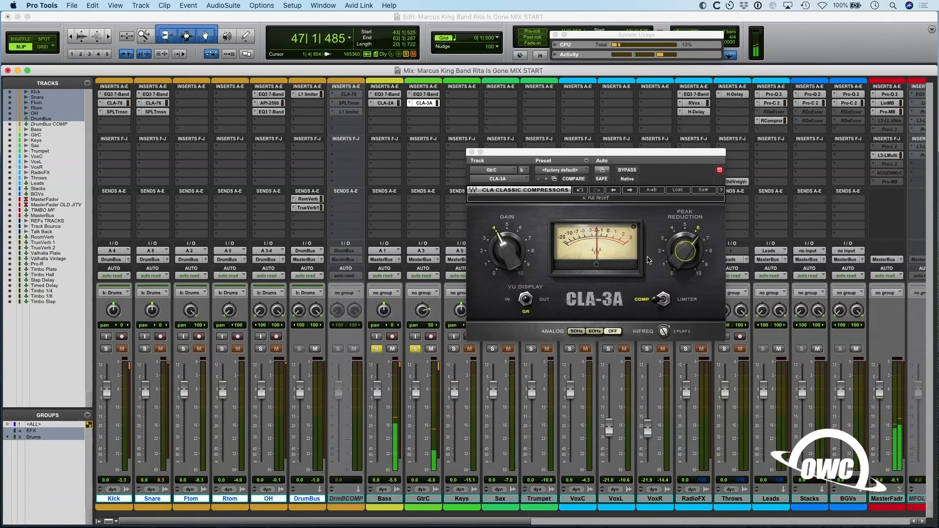
pyautogui.click(694, 256)
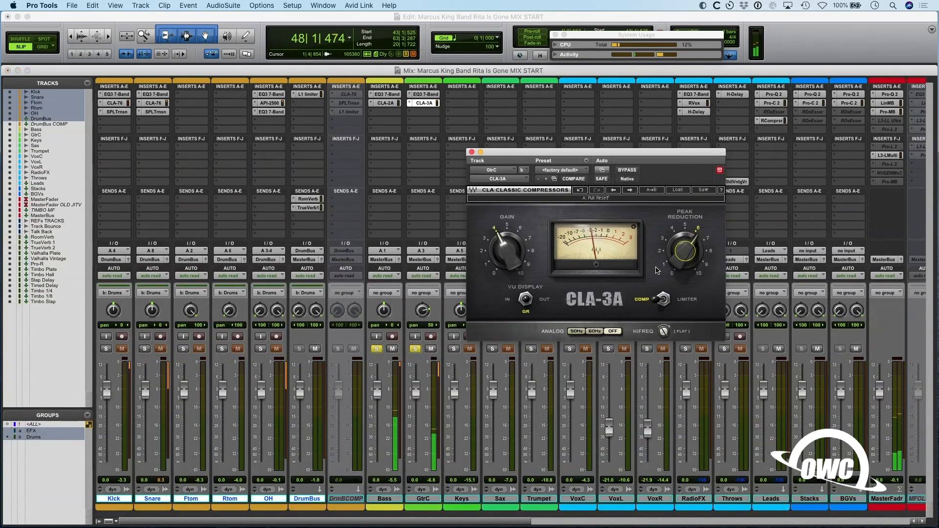
pyautogui.press('space')
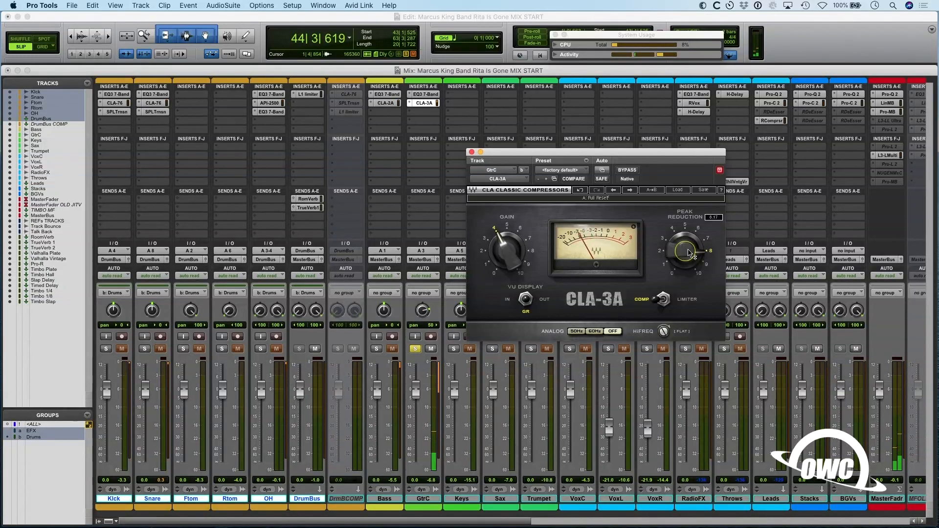
# - Replay the soloed GtrC track and lower its CLA-3A peak reduction to about 6
pyautogui.press('space')
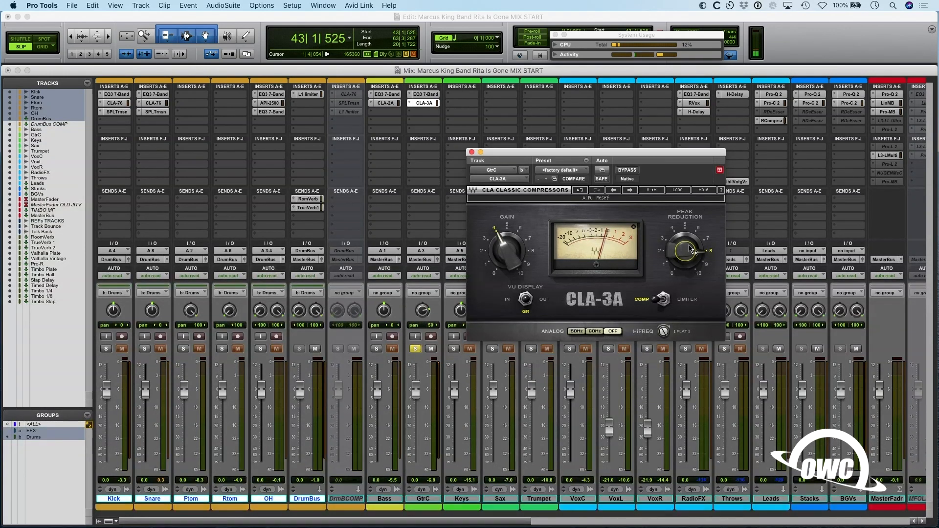
pyautogui.press('space')
pyautogui.moveTo(694, 247); pyautogui.dragTo(694, 258)
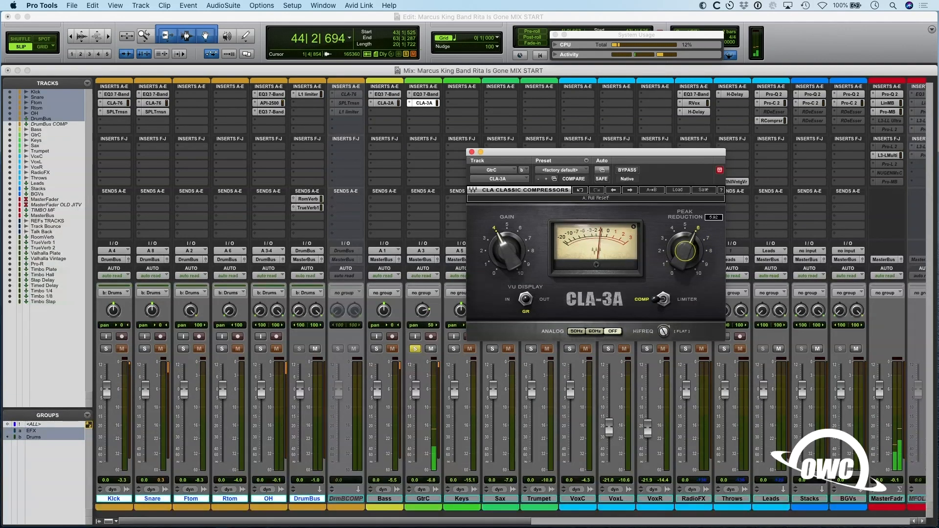